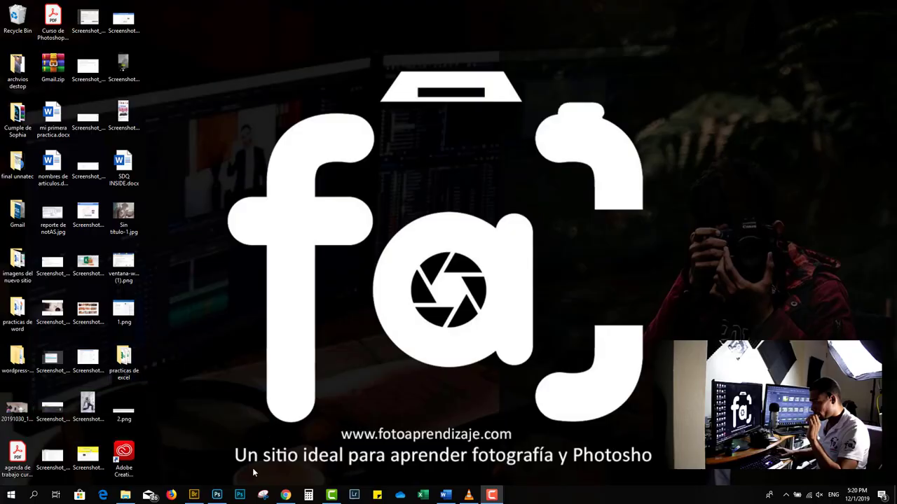
Bring Adobe Bridge, browsing the 'mi nido' folder, fully into view on the desktop
click(194, 495)
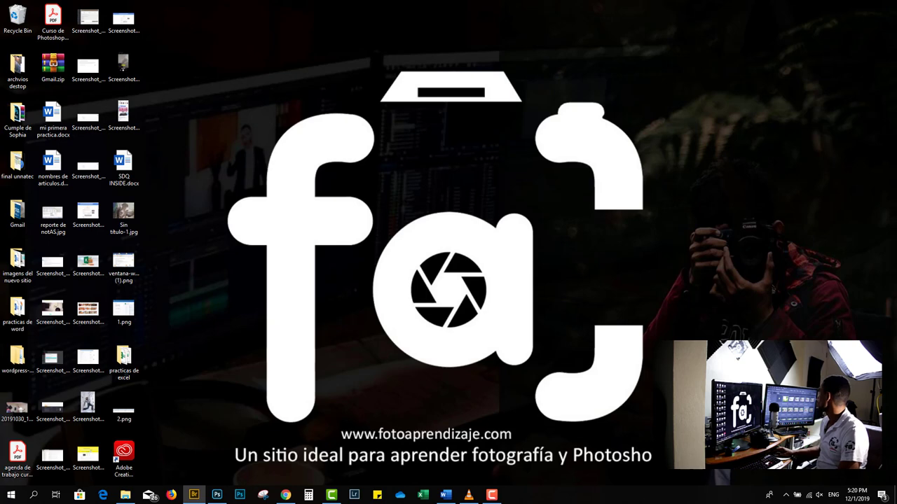
drag(841, 70, 376, 4)
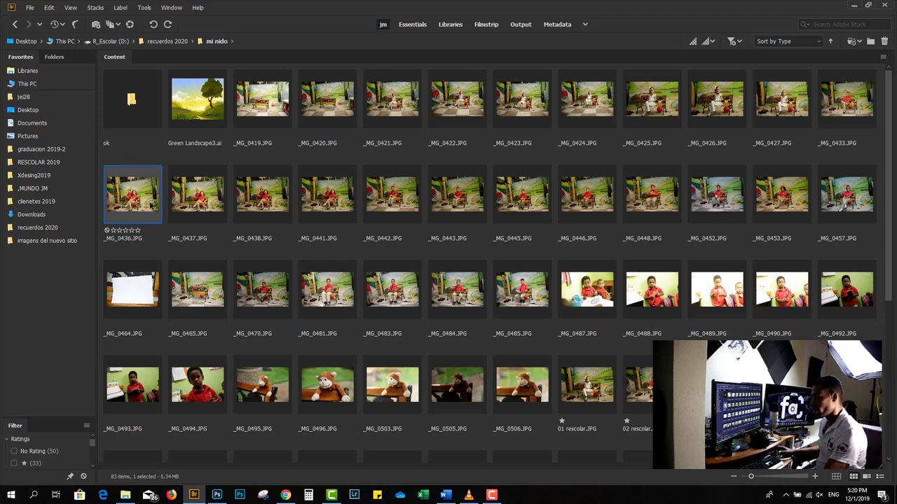
Review the bench photos full screen from _MG_0420.JPG through _MG_0425.JPG, and give _MG_0425.JPG one star
key(ctrl+b)
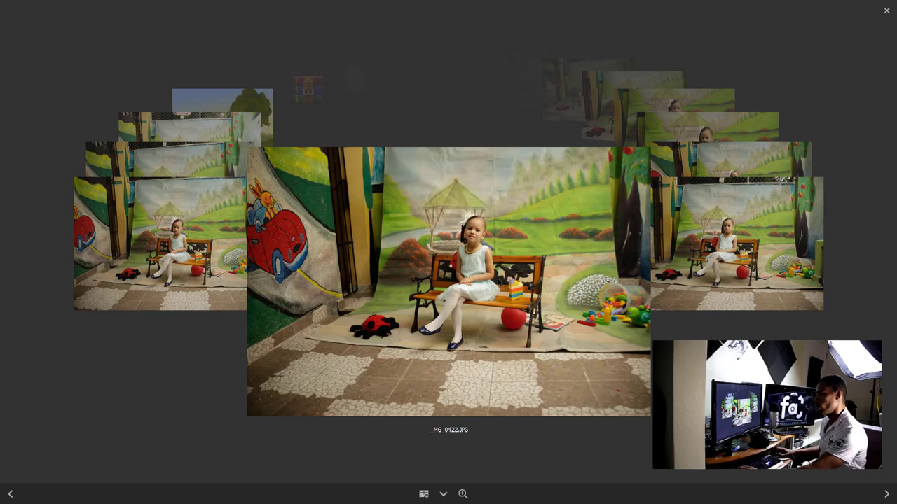
key(Escape)
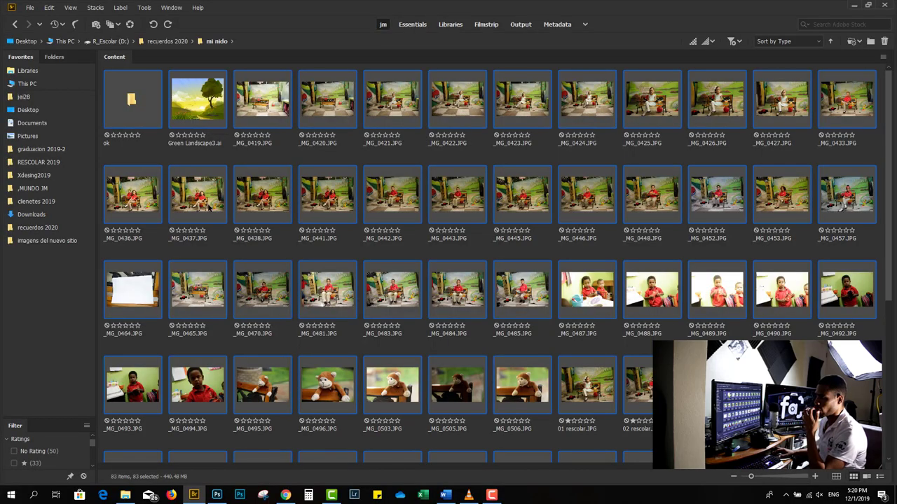
click(322, 105)
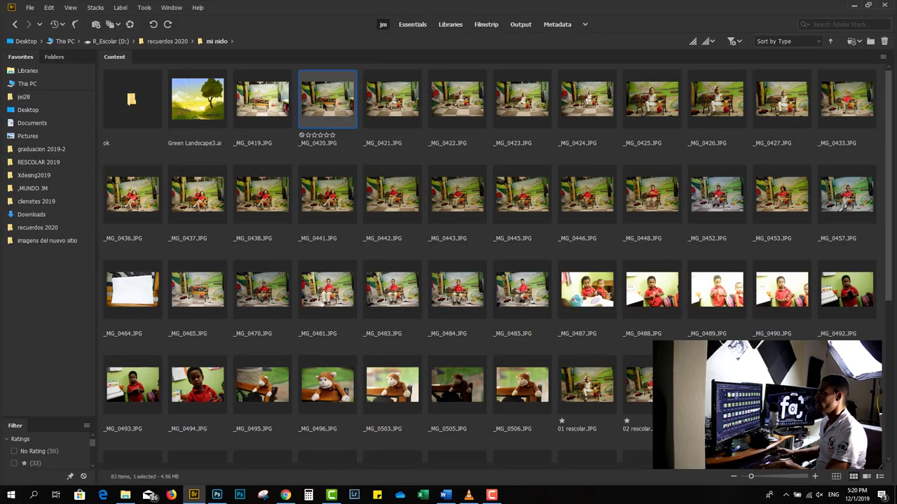
key(space)
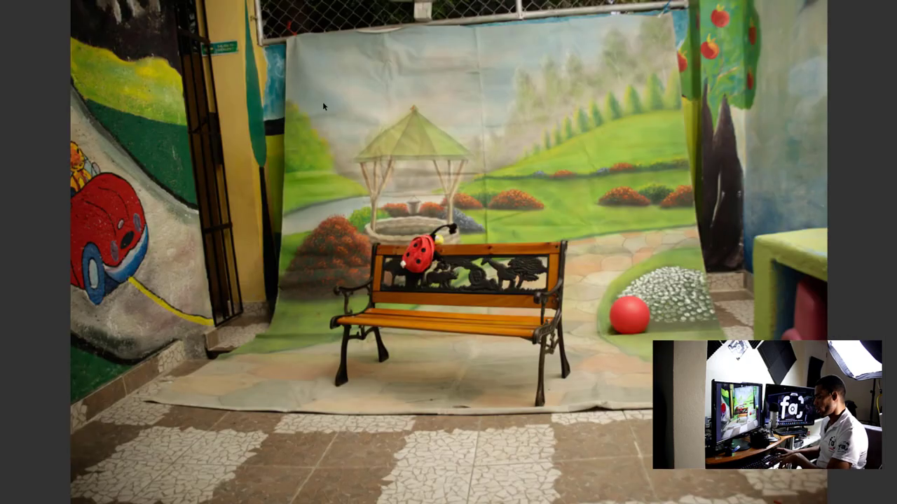
key(Right)
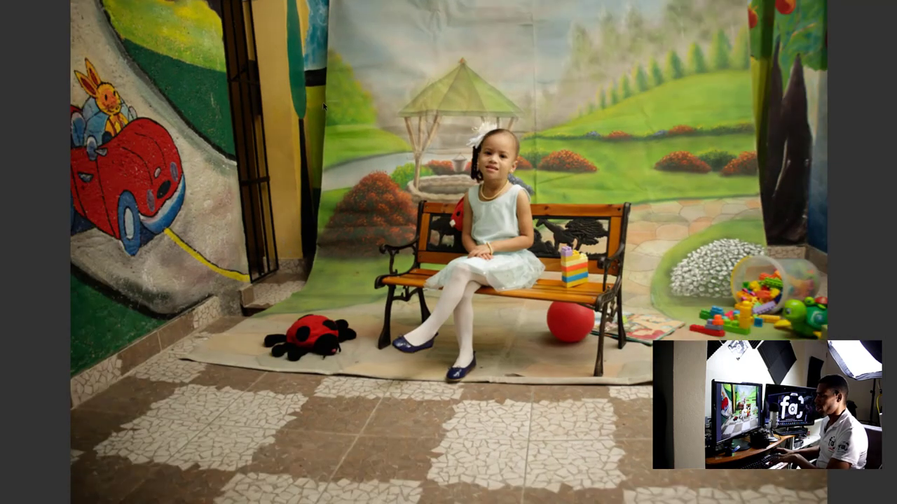
key(Right)
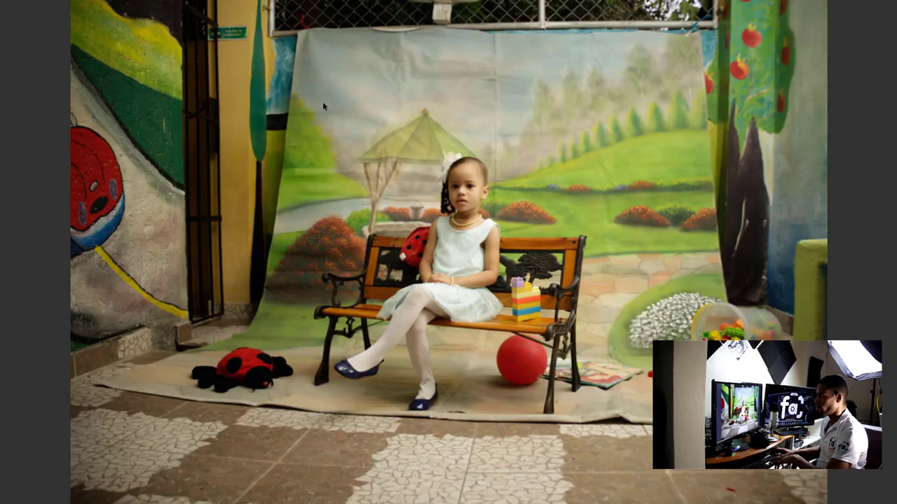
key(Right)
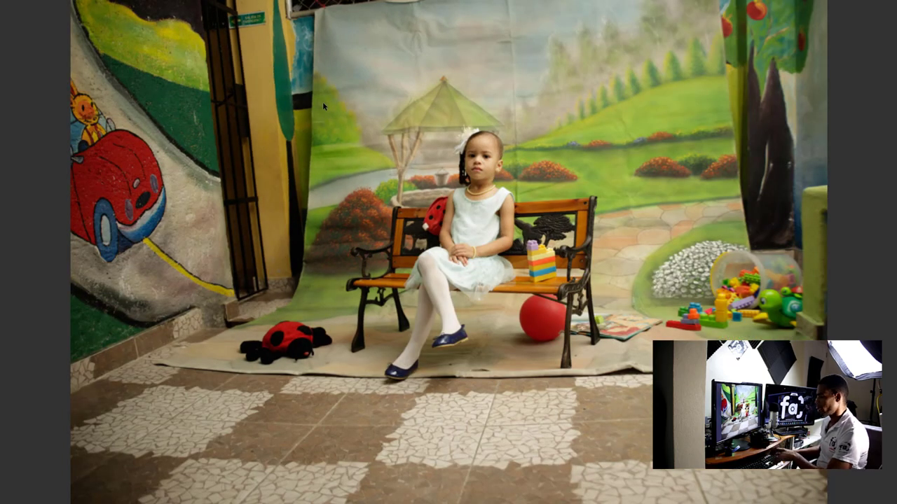
key(Right)
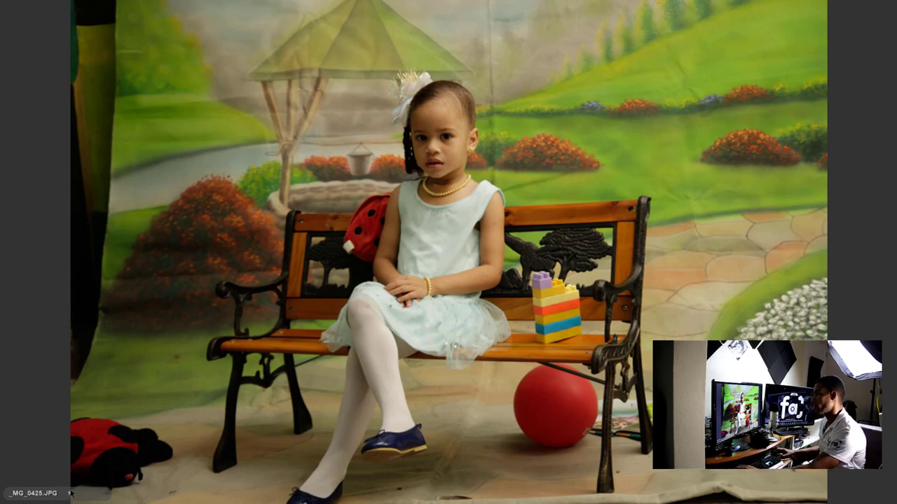
key(Escape)
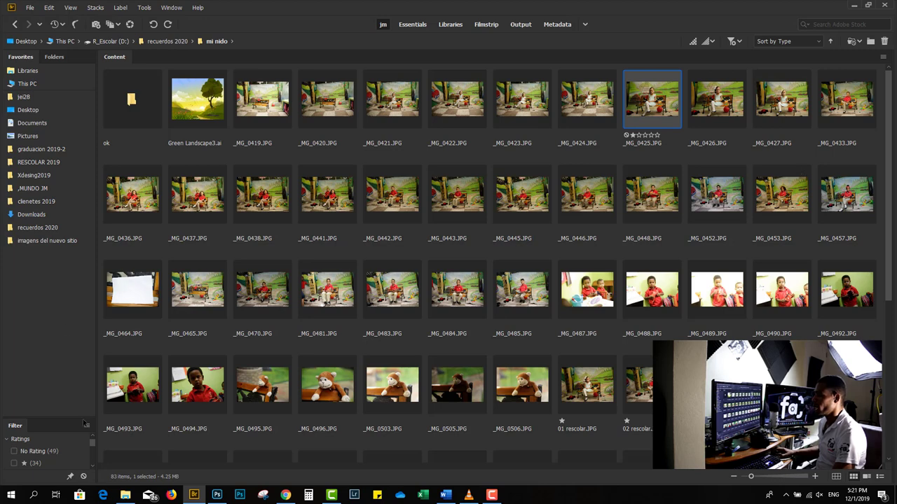
Filter Bridge to one-star photos and clear the rating on _MG_0425.JPG
drag(71, 418, 70, 301)
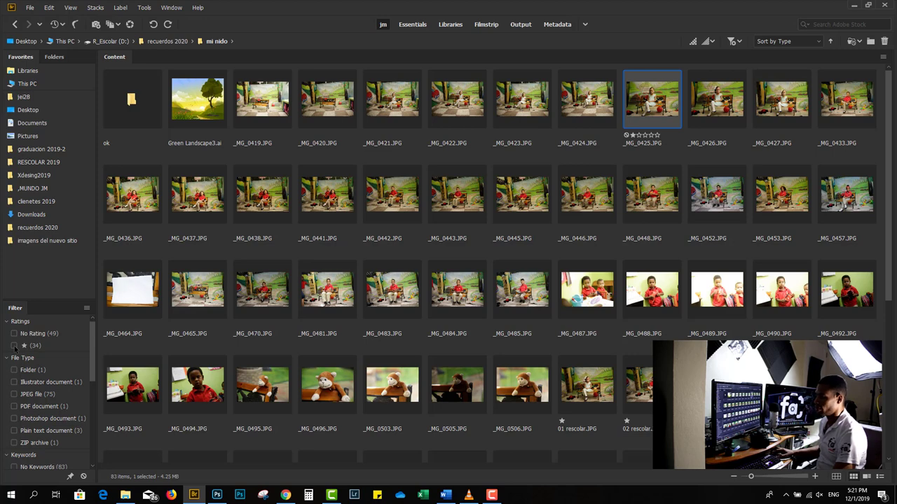
click(14, 346)
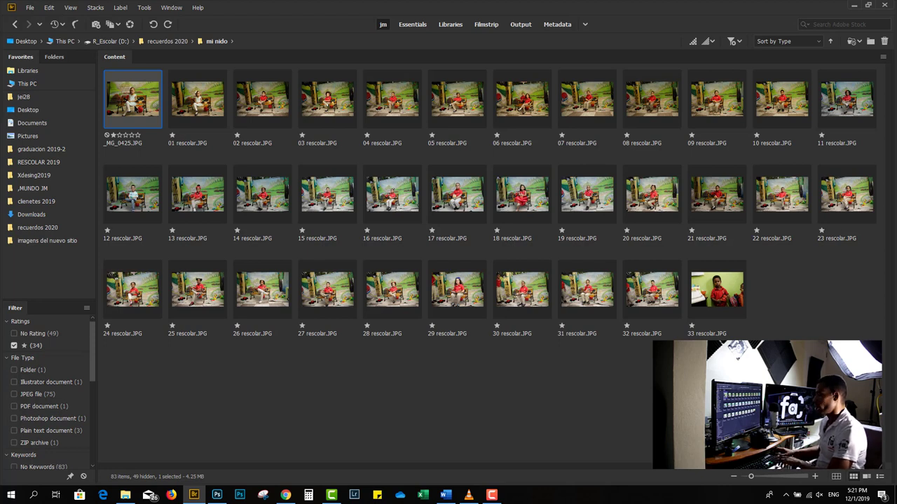
key(ctrl+0)
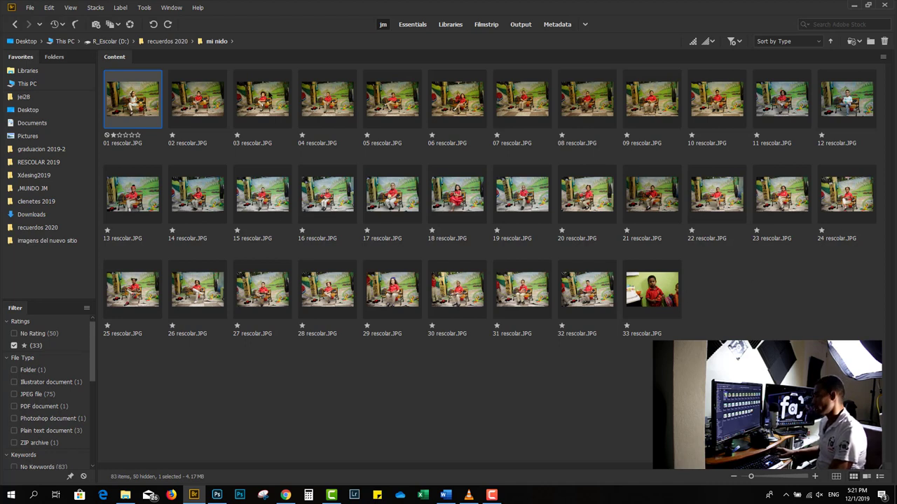
Check the unrated photos, preview _MG_0438.JPG, then filter back to the 33 starred photos
click(25, 347)
click(29, 338)
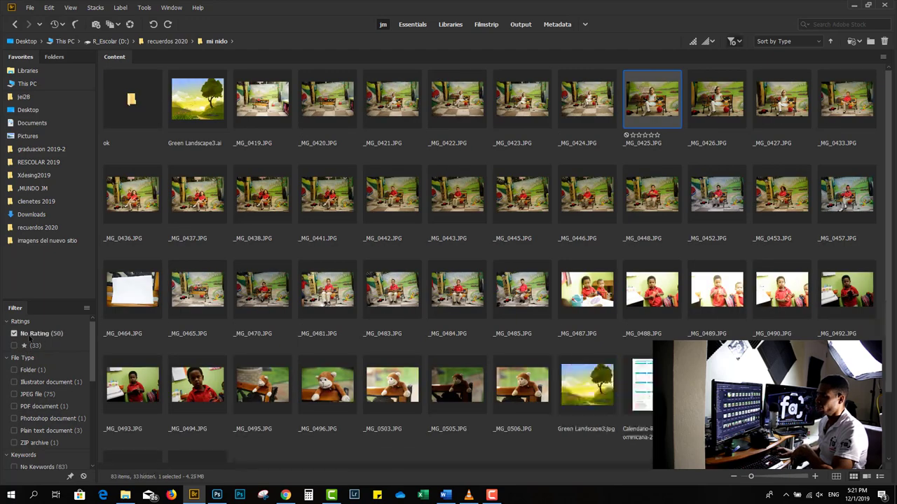
click(264, 214)
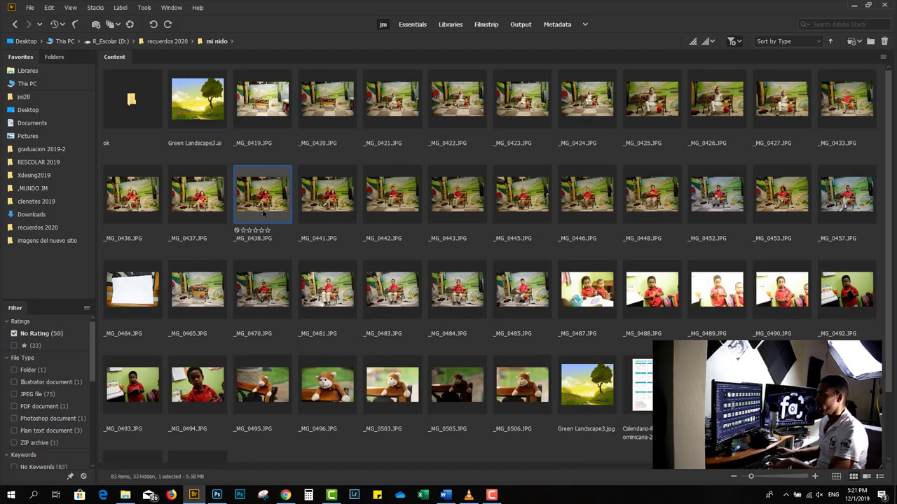
key(space)
key(space)
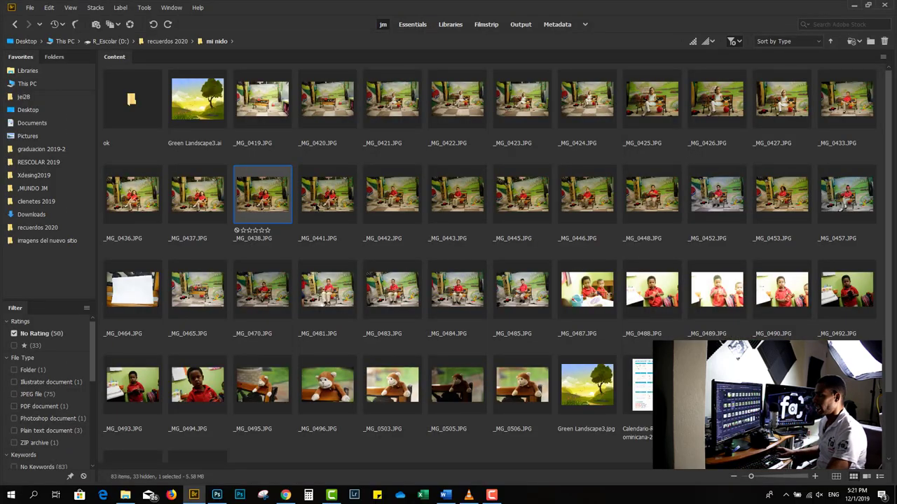
click(46, 337)
click(24, 346)
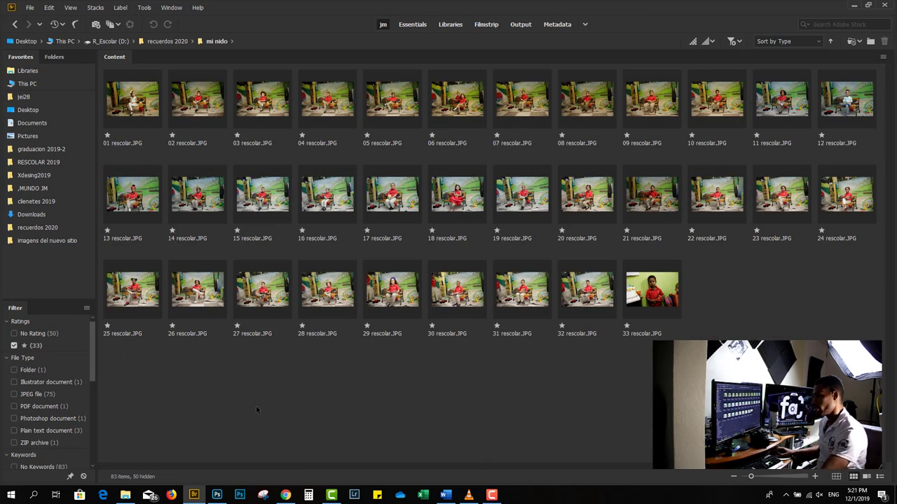
Select all 33 starred photos and batch-rename them with text 'rescolar' and a sequence starting at 1
key(ctrl+a)
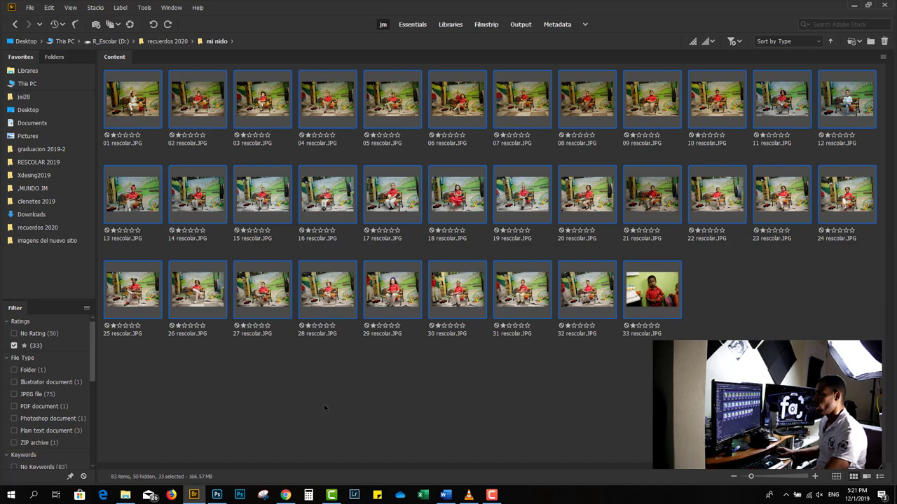
click(324, 406)
click(49, 8)
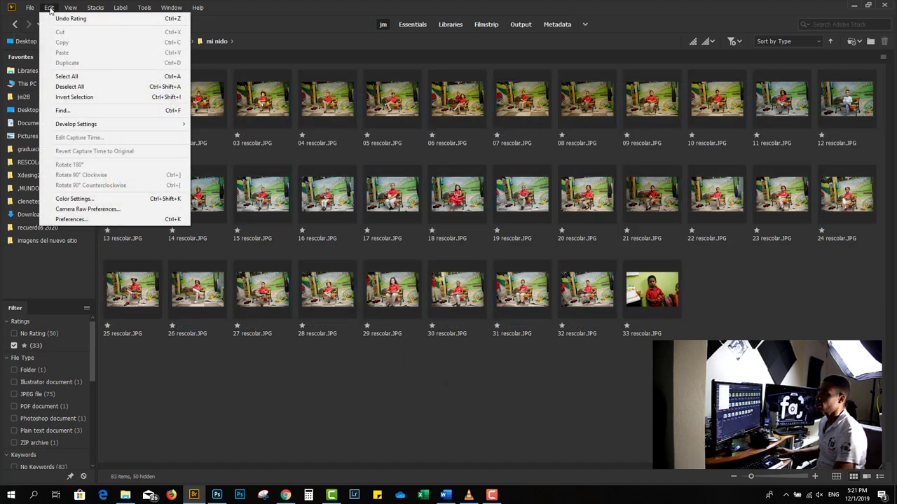
click(67, 76)
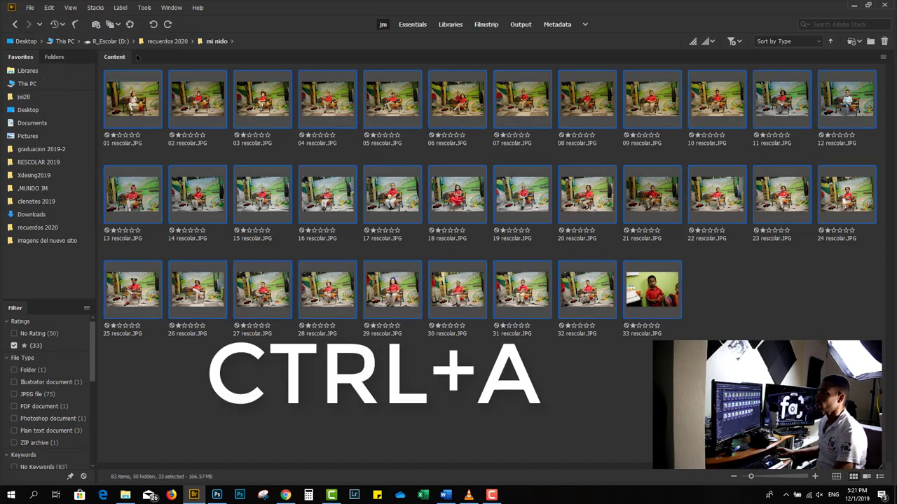
click(144, 8)
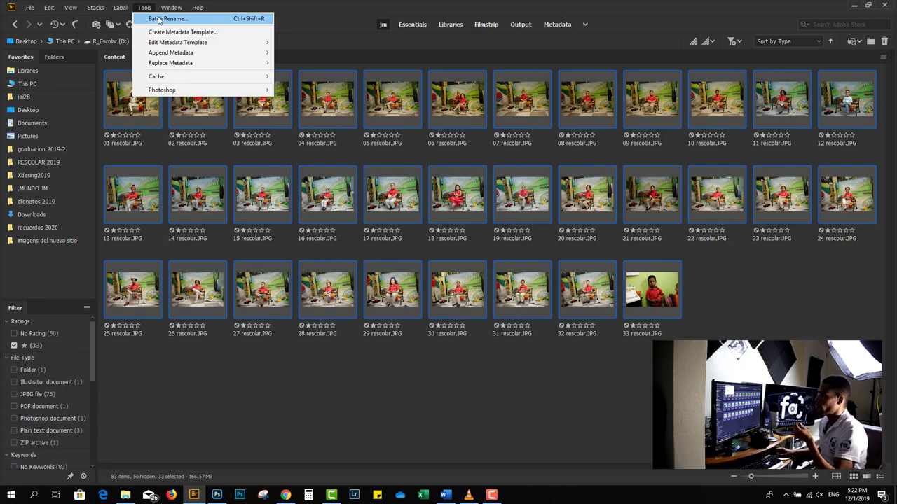
click(158, 19)
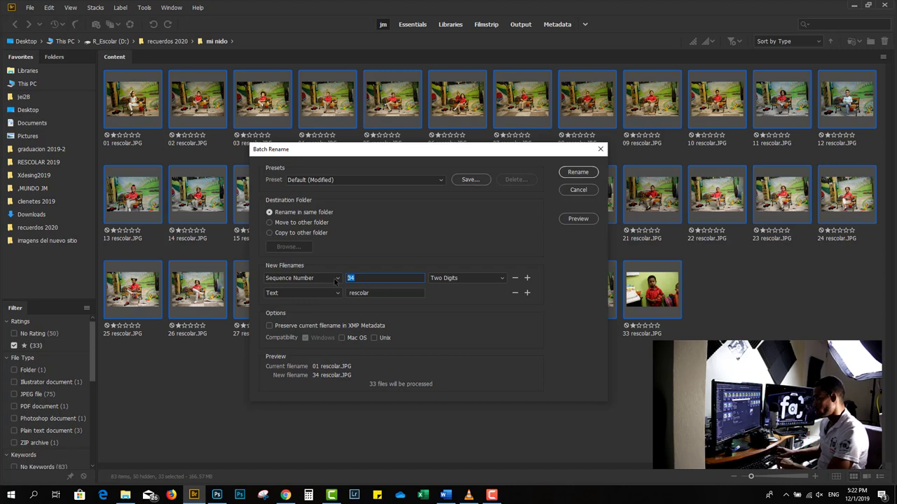
text(1)
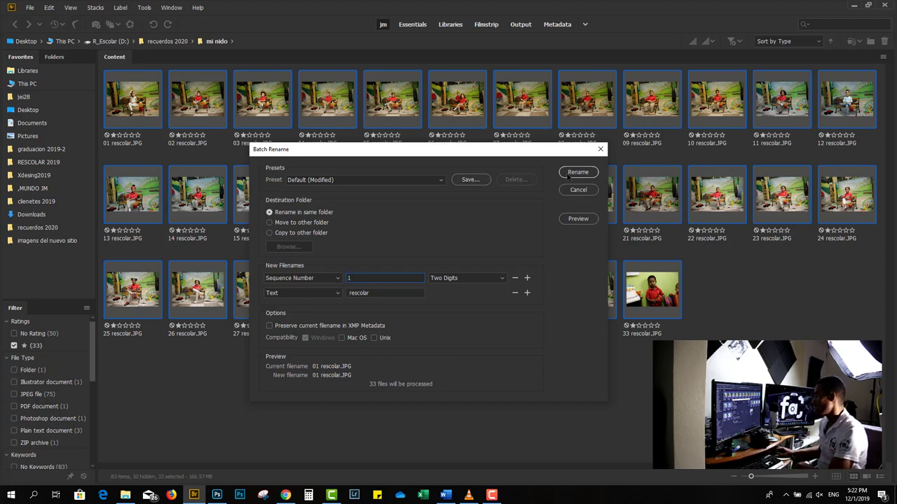
click(601, 151)
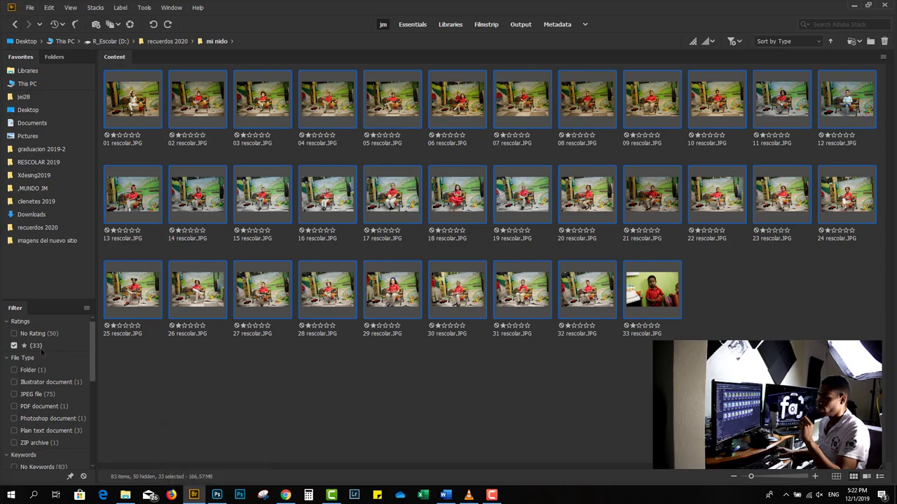
Show all files again and preview the Documento base.psd calendar template full screen, zoomed on its photo
click(37, 346)
scroll(309, 361, down, 3)
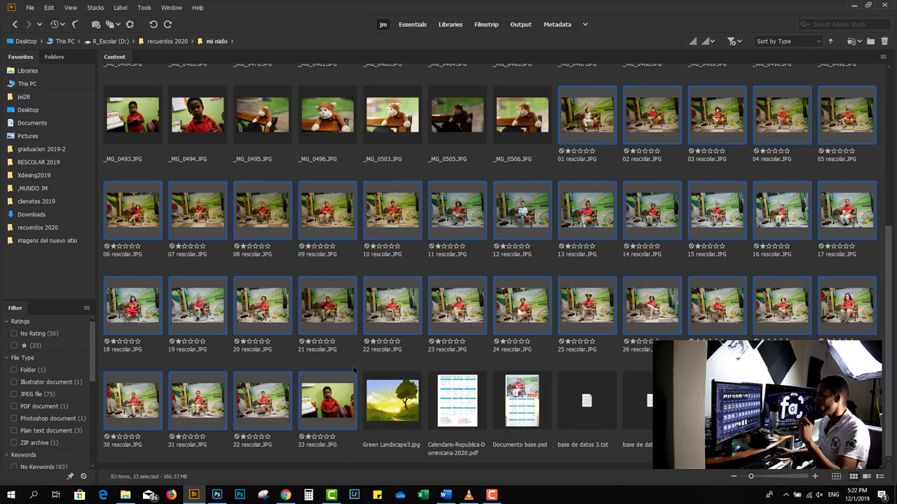
click(524, 403)
key(space)
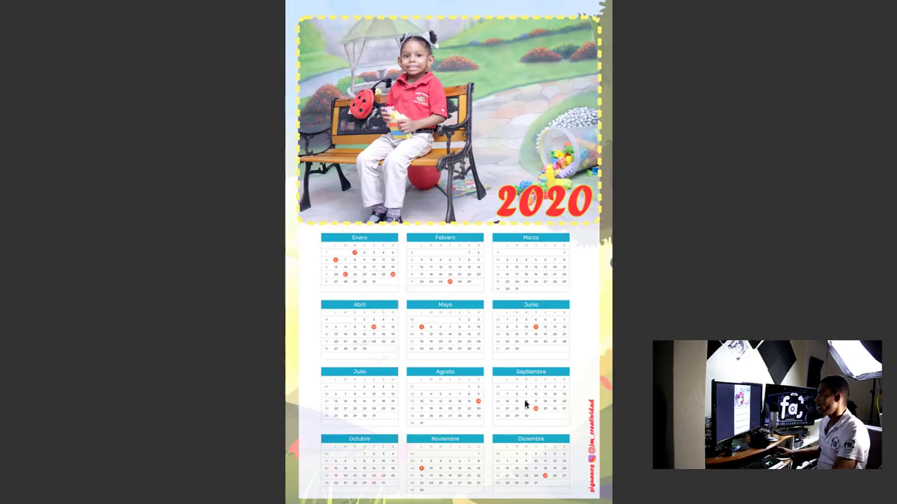
click(435, 197)
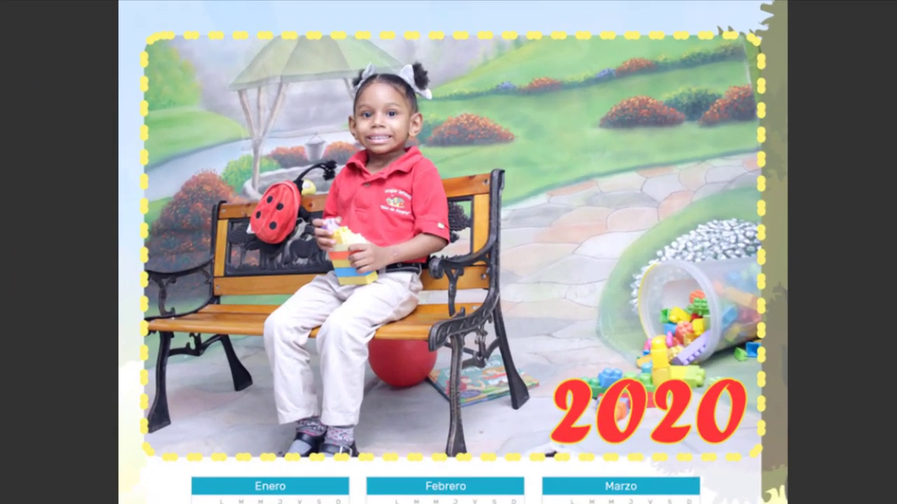
key(space)
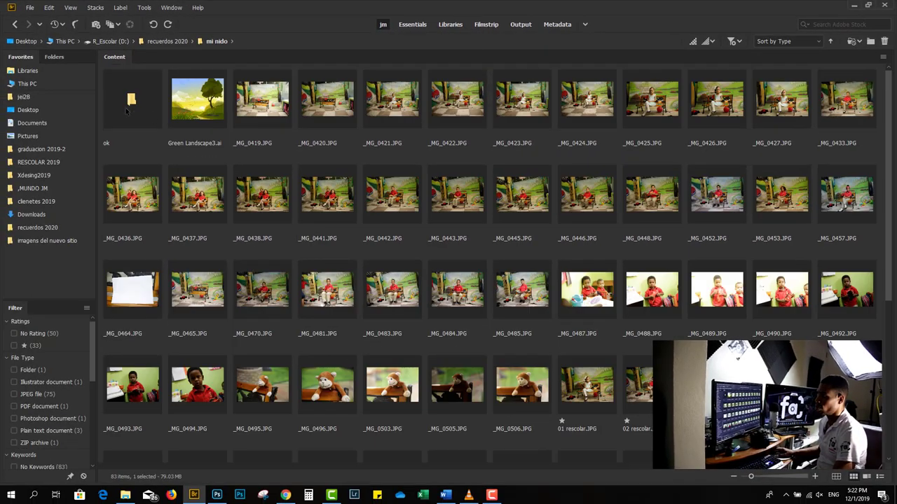
Open the ok folder, enlarge the thumbnails and scroll through the 33 generated calendar PSDs
double_click(128, 102)
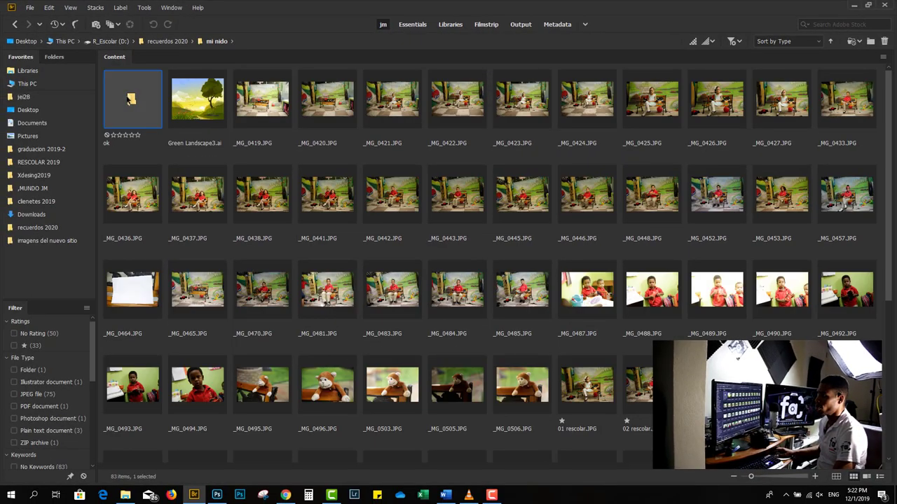
click(152, 107)
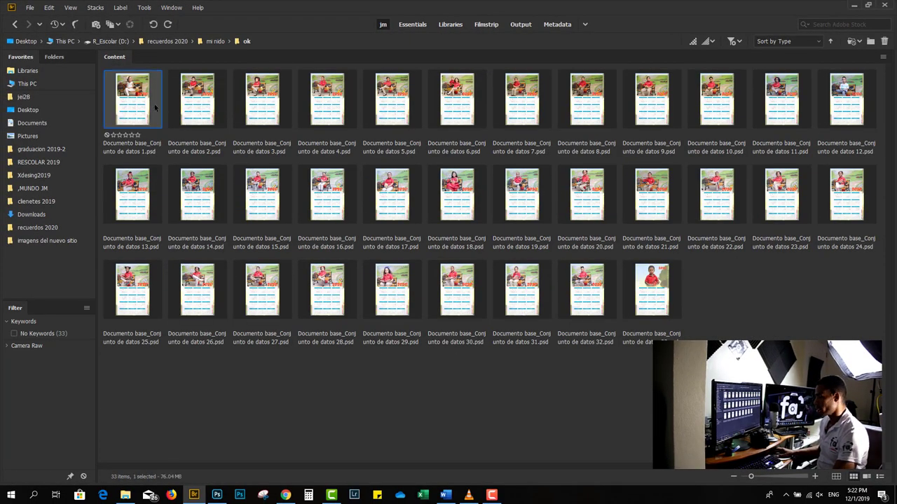
click(782, 477)
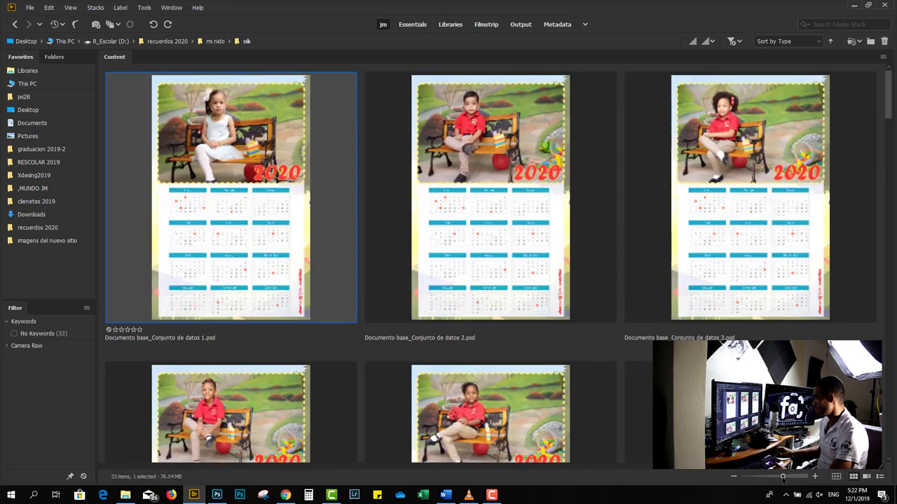
scroll(249, 221, down, 5)
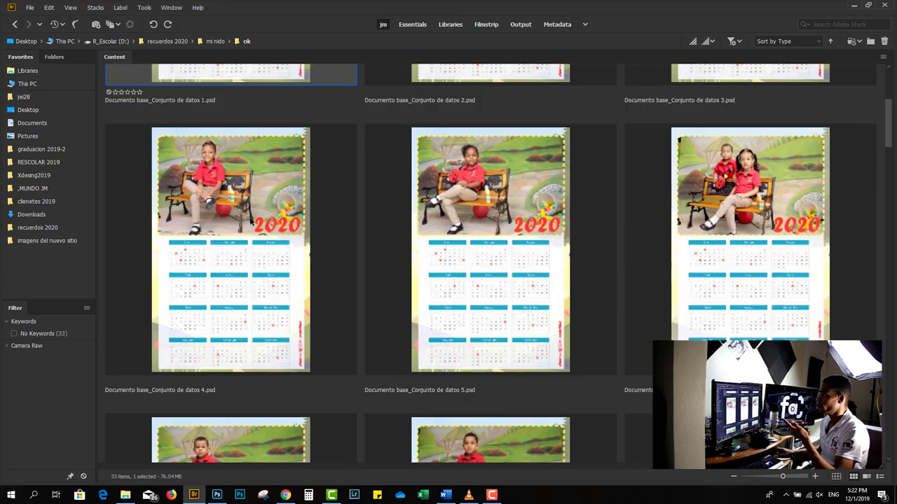
scroll(250, 218, down, 5)
scroll(250, 216, down, 3)
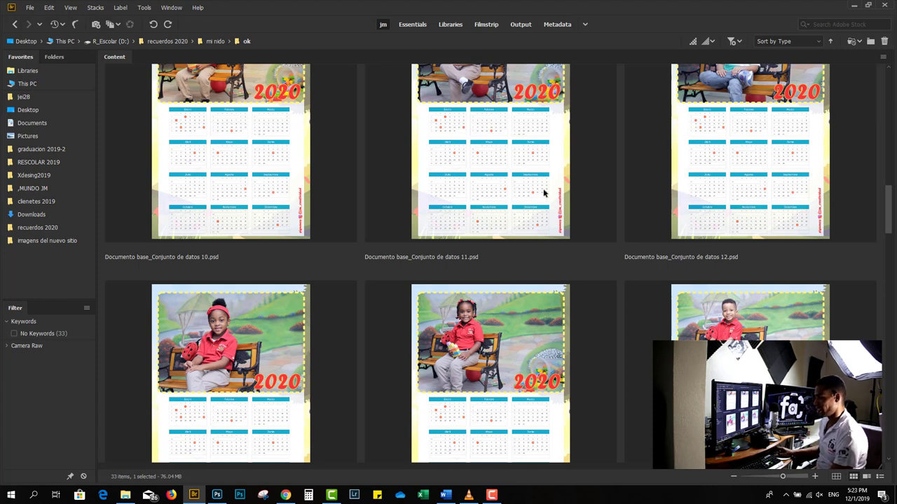
click(423, 499)
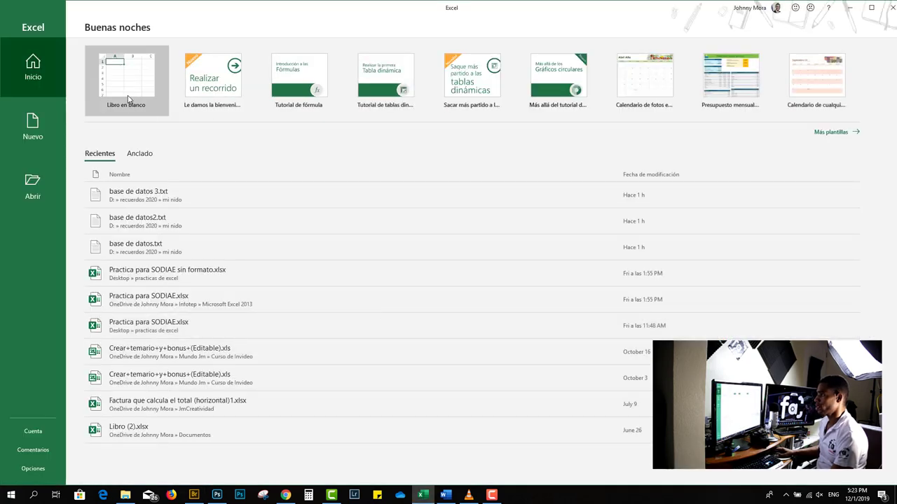
In a blank workbook, enter 'niño' in A1 and fill 01 rescolar.jpg through 33 rescolar.jpg down to A34
click(129, 95)
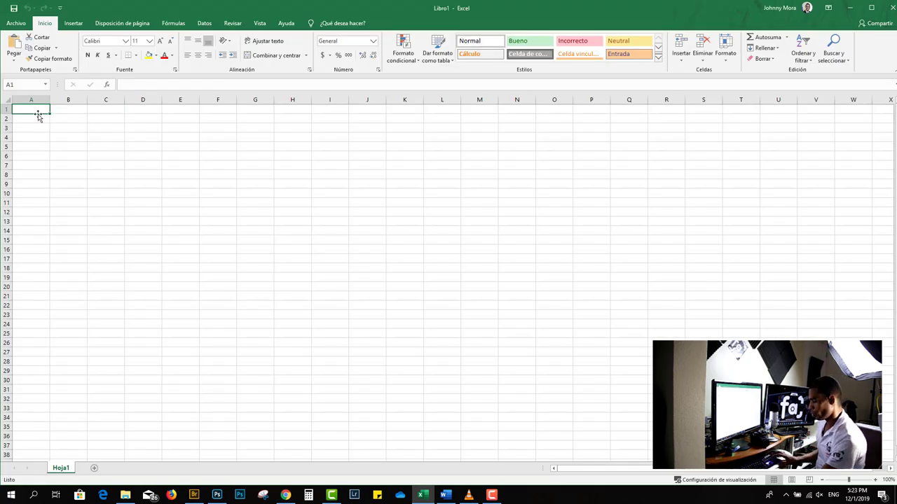
text(niño)
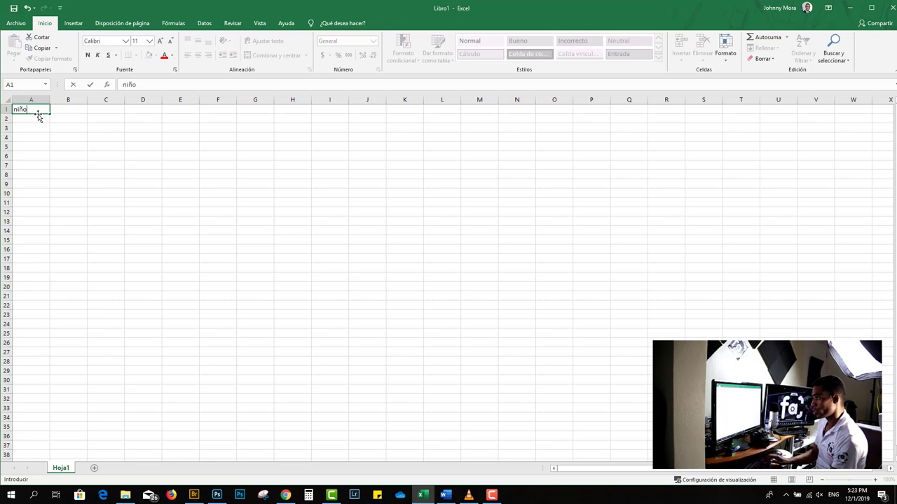
key(Return)
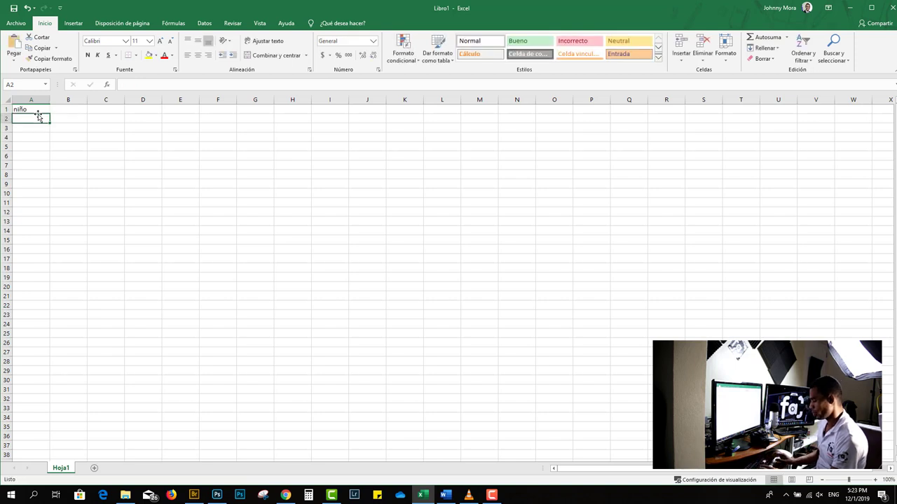
text(01)
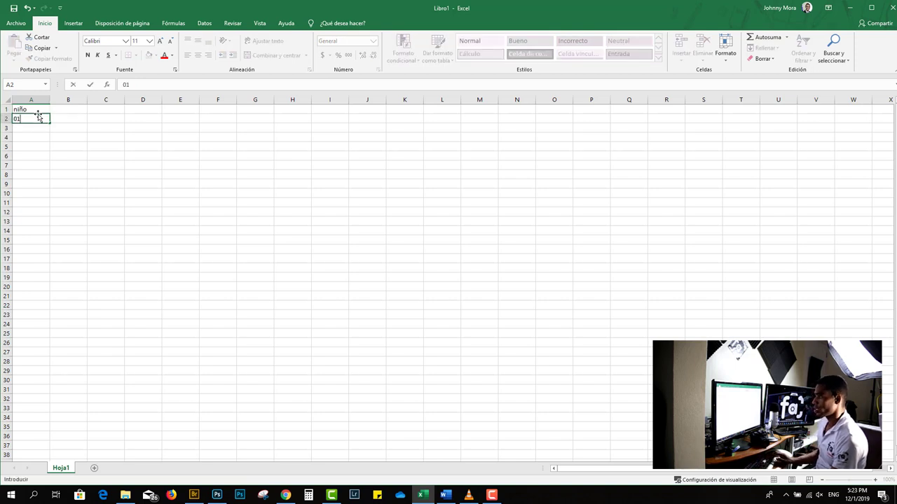
text( rescolar.jpg)
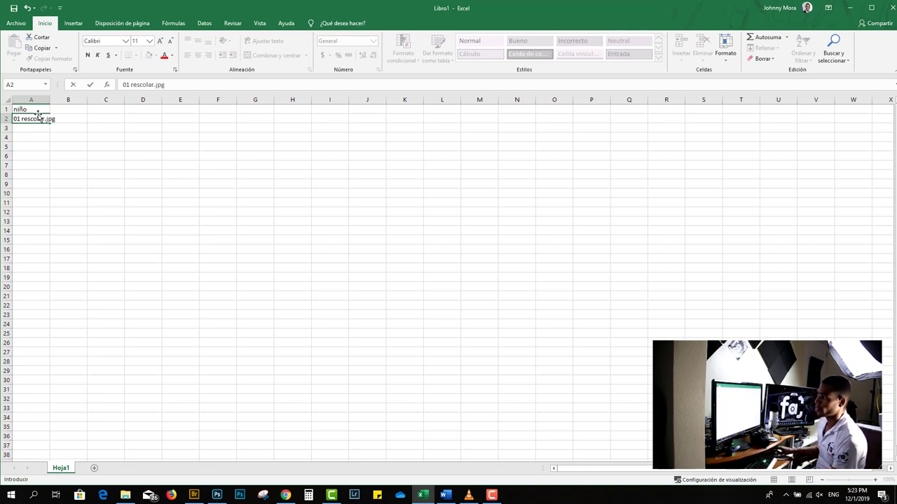
click(34, 135)
click(31, 119)
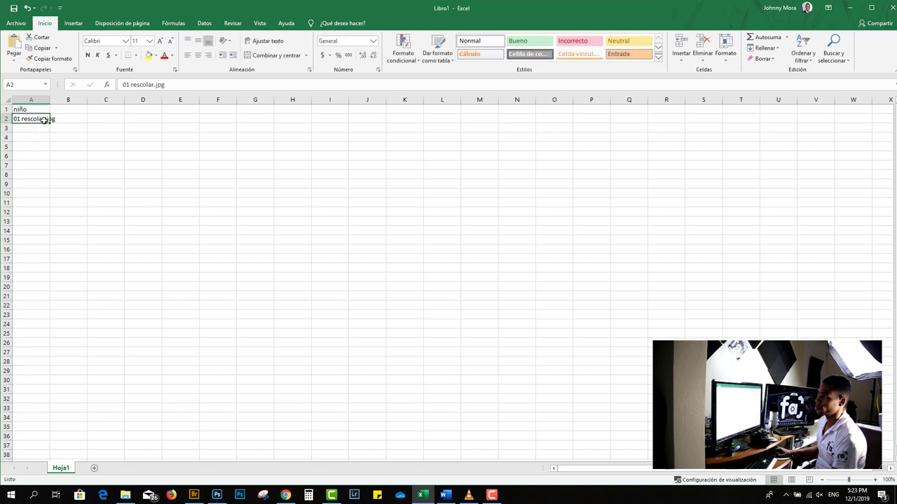
drag(50, 123, 47, 425)
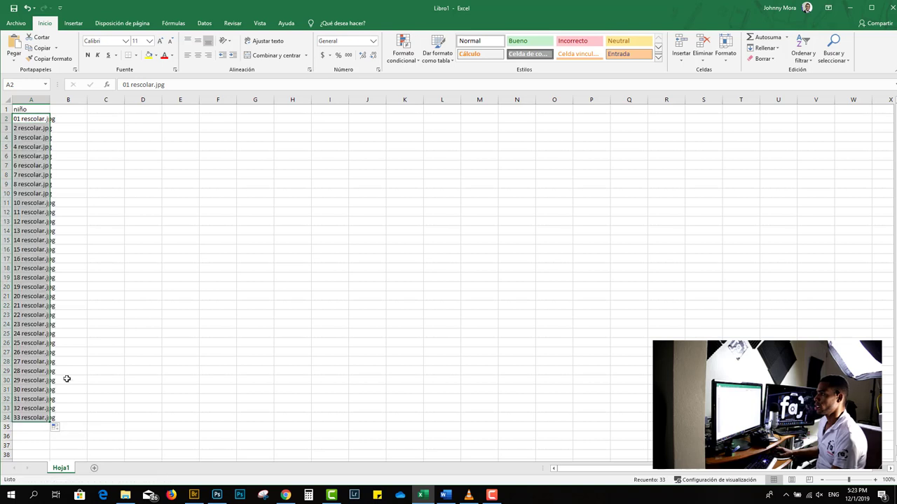
Add leading zeros in A3–A5, making them 02, 03 and 04 rescolar.jpg
click(109, 329)
click(25, 129)
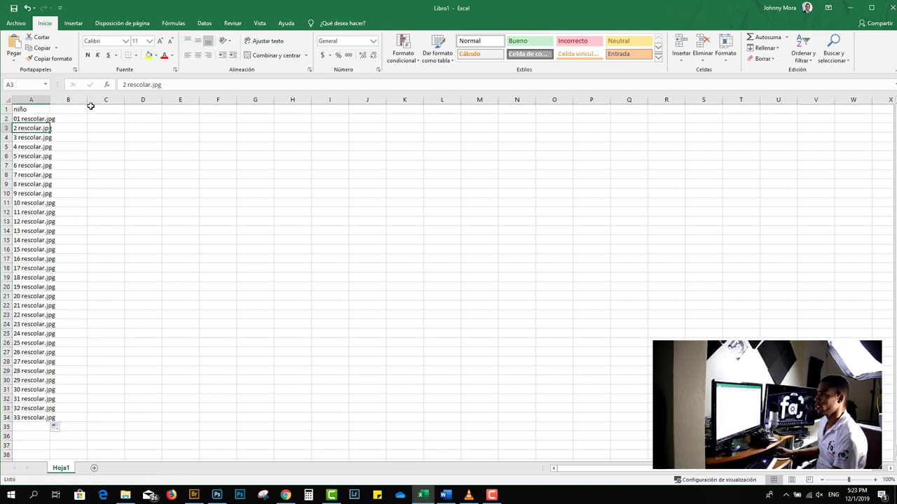
click(123, 85)
key(Delete)
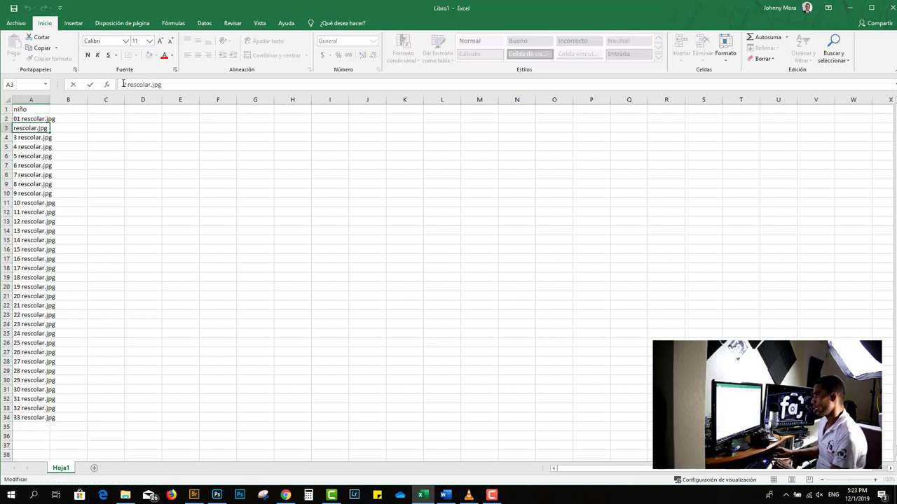
text(02)
click(35, 137)
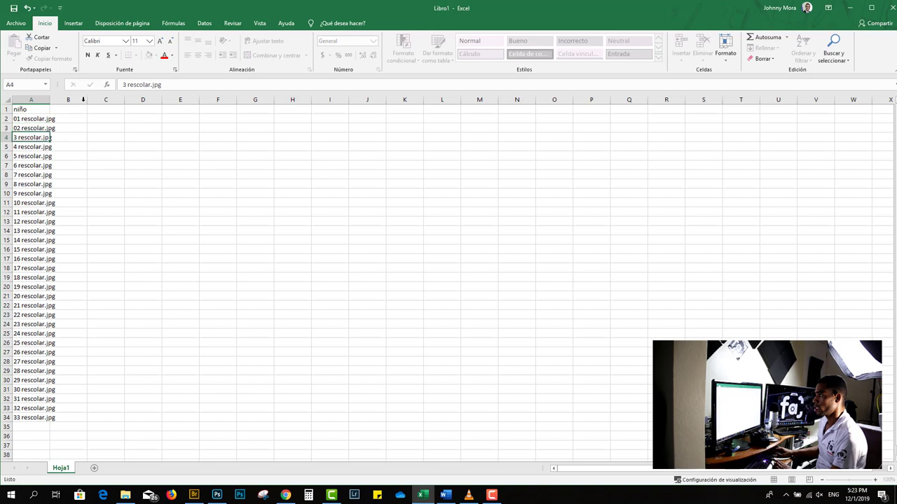
click(123, 84)
key(Delete)
text(03)
click(28, 147)
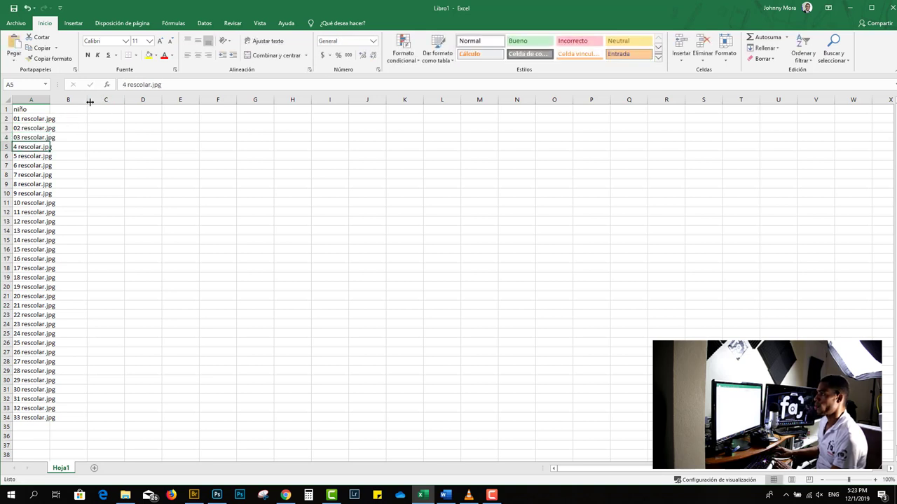
click(125, 85)
key(Delete)
text(04)
key(Return)
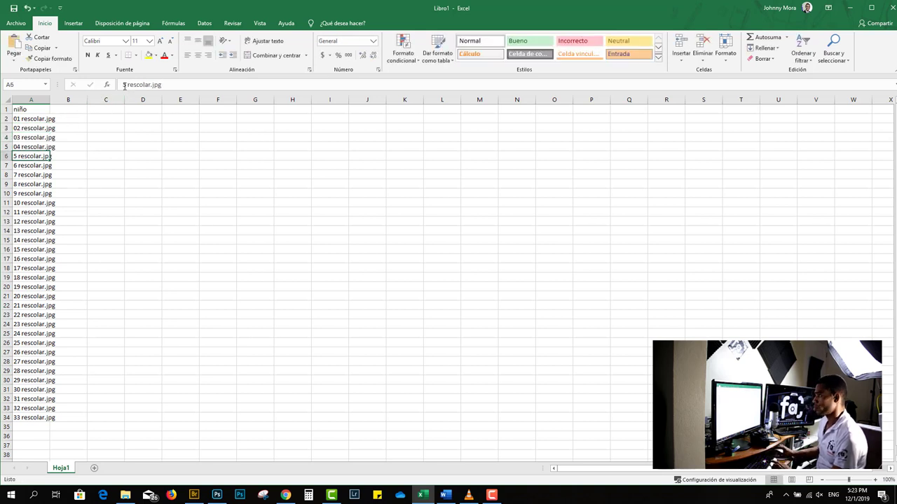
Add leading zeros in A6–A10, making them 05 through 09 rescolar.jpg
click(123, 84)
key(Delete)
text(05)
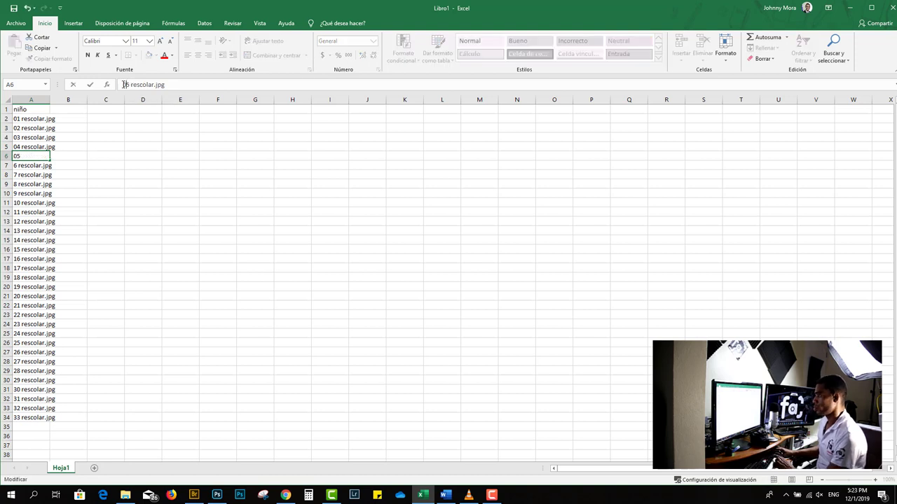
key(Return)
click(123, 84)
key(Delete)
text(06)
key(Return)
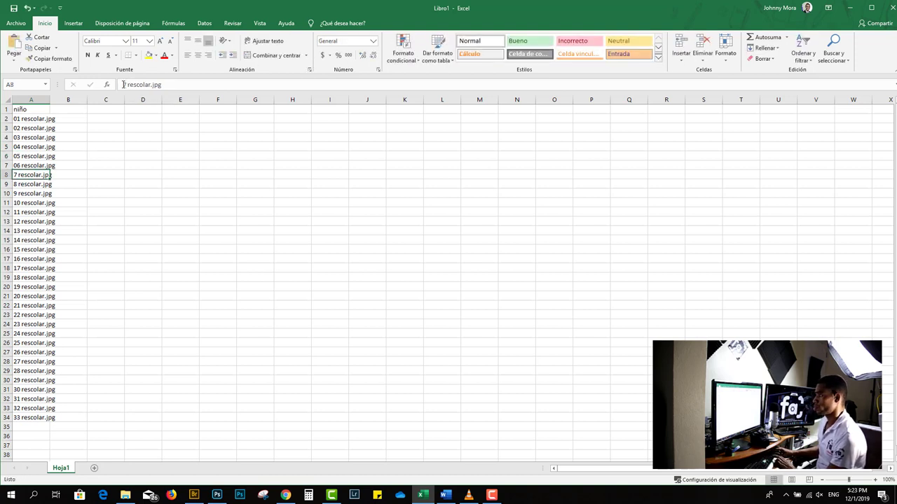
click(124, 84)
key(Delete)
text(07)
key(Return)
click(124, 84)
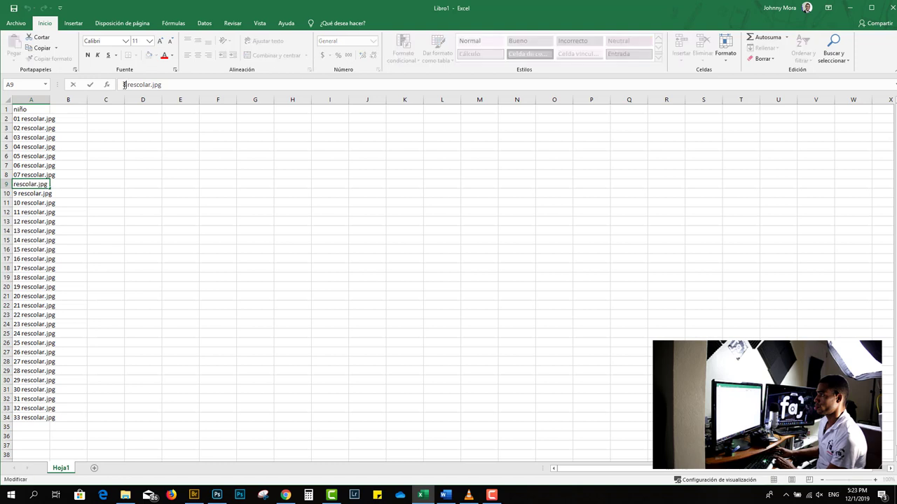
key(Delete)
text(08)
key(Return)
click(123, 84)
key(Delete)
text(09)
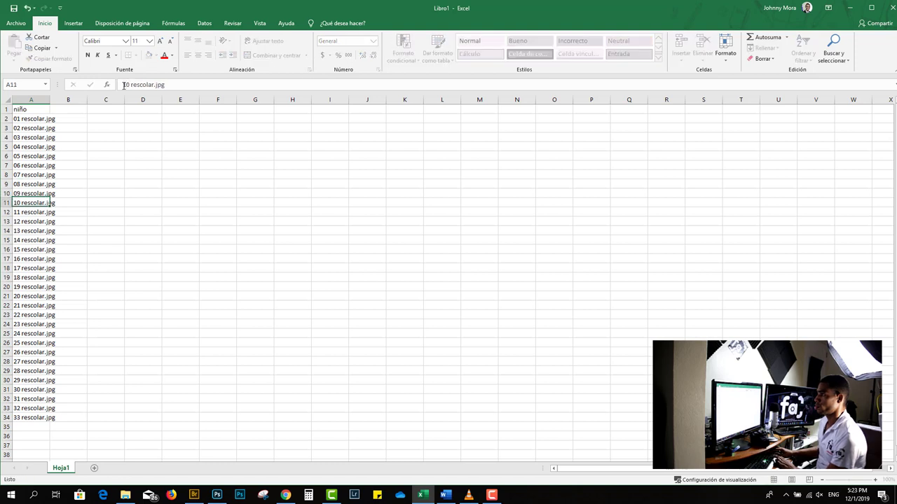
key(Tab)
click(137, 183)
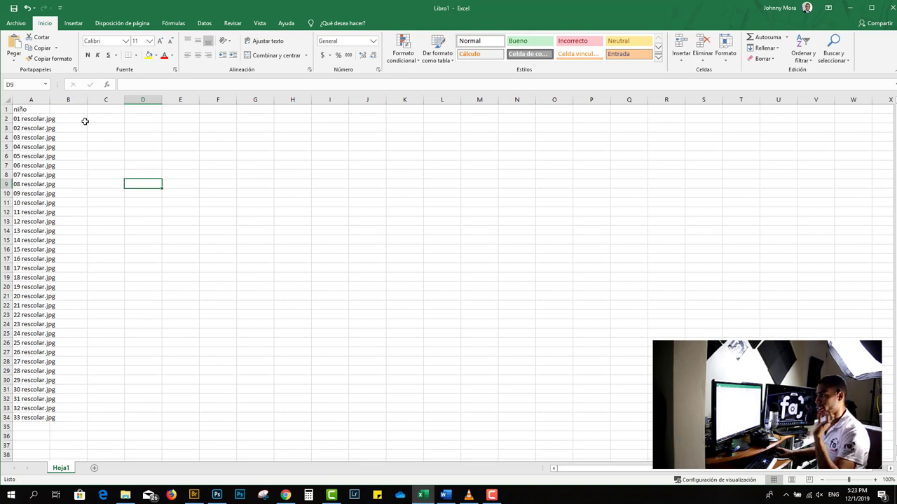
Save the workbook in mi nido as Texto (delimitado por tabulaciones), named 'base de datos 4'
click(15, 24)
click(40, 151)
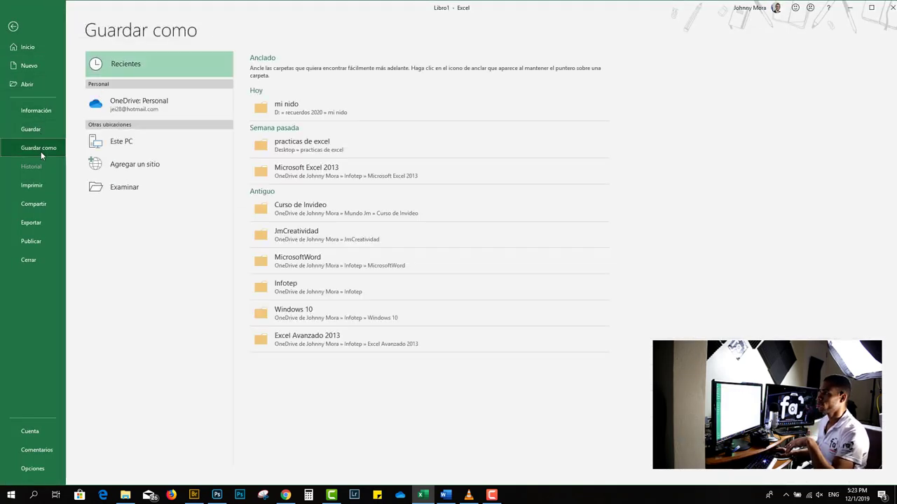
click(273, 111)
click(303, 292)
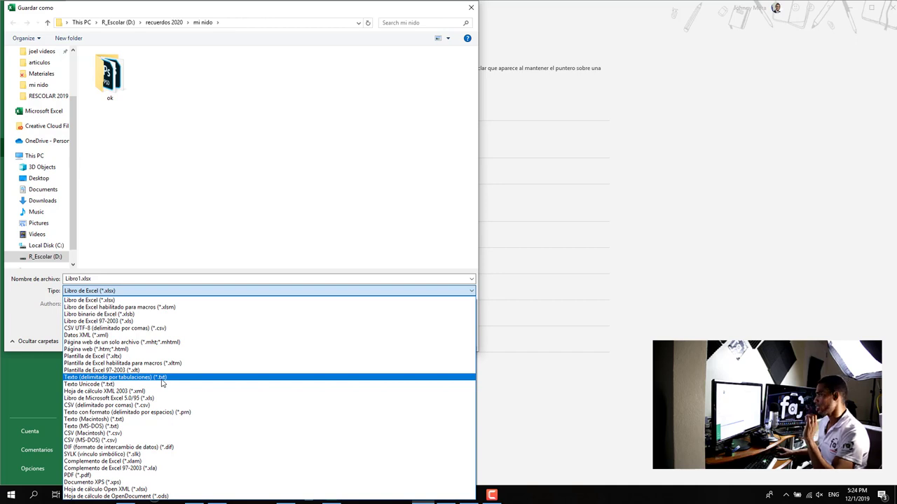
click(162, 379)
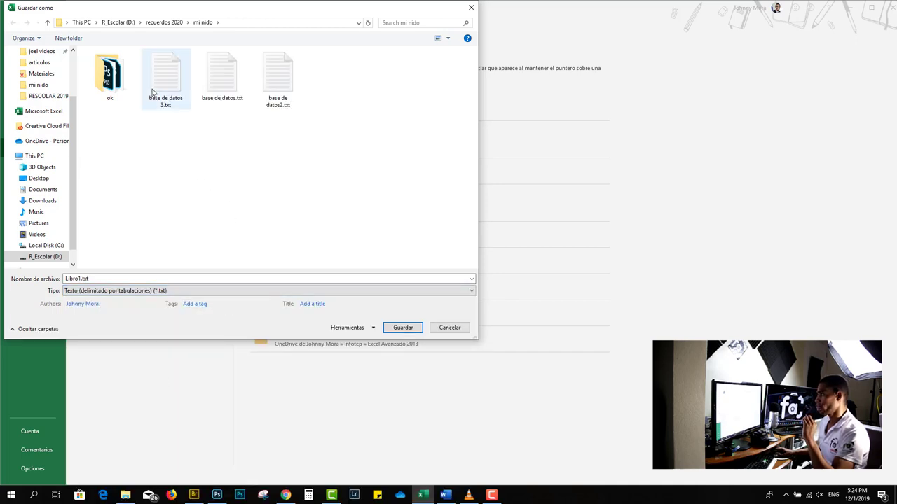
double_click(119, 280)
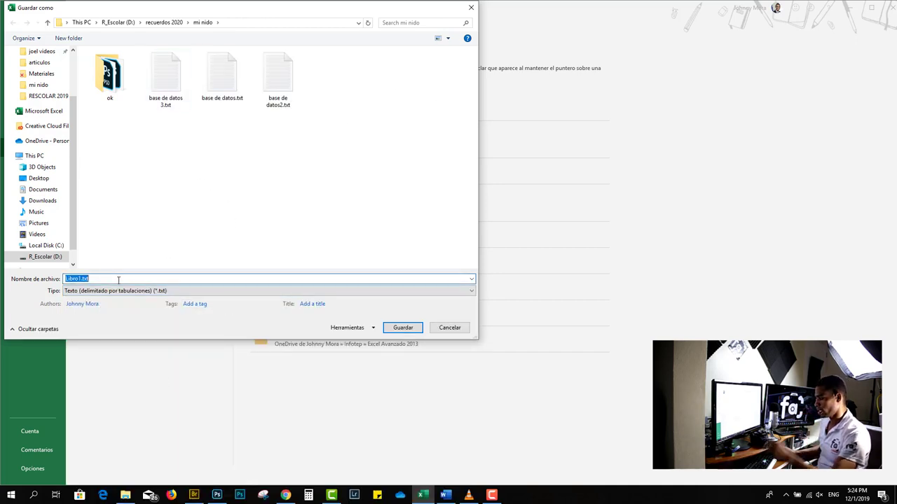
text(ba)
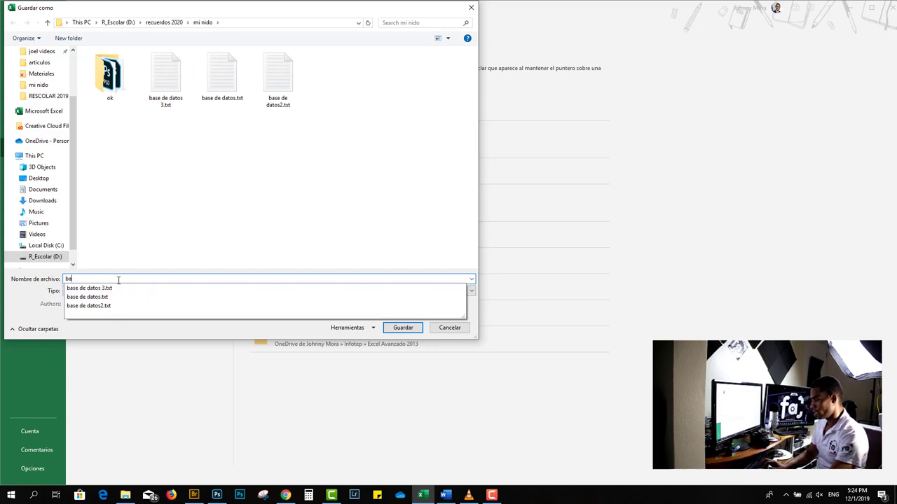
text(se de dato)
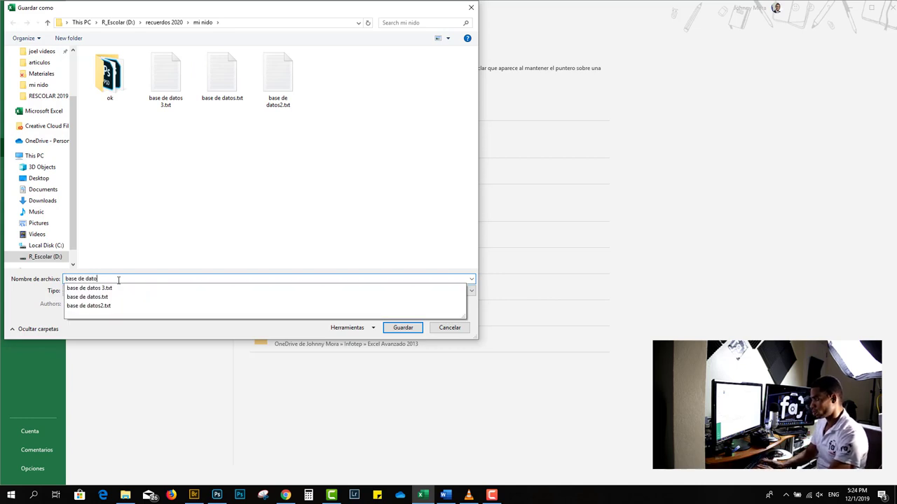
text(s 4.txt)
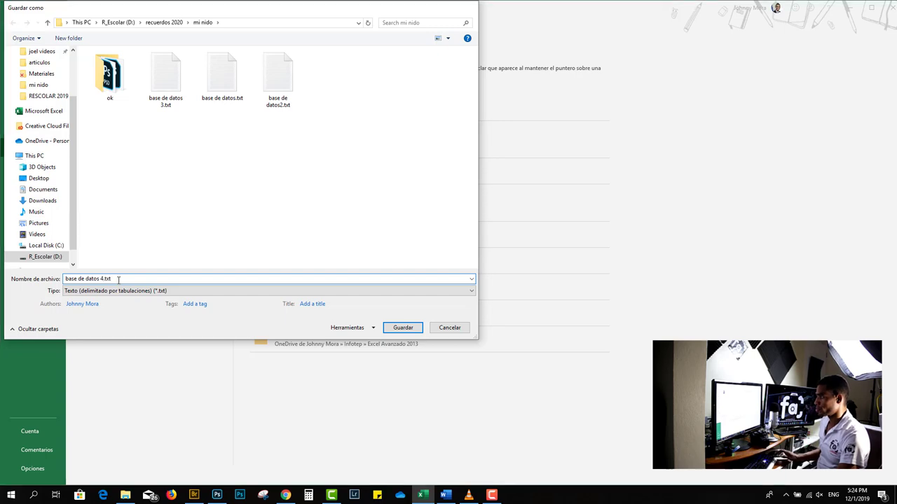
key(Return)
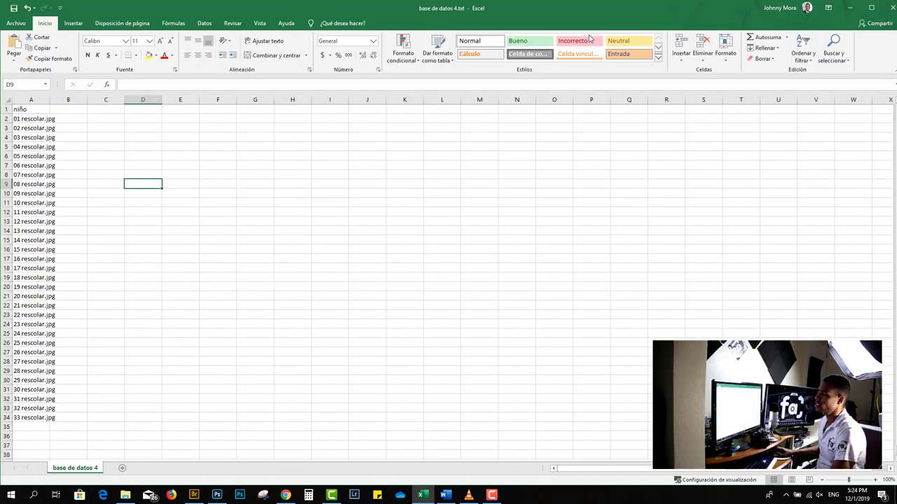
Close Excel, return Bridge to the mi nido folder and open Documento base.psd in Photoshop
click(893, 9)
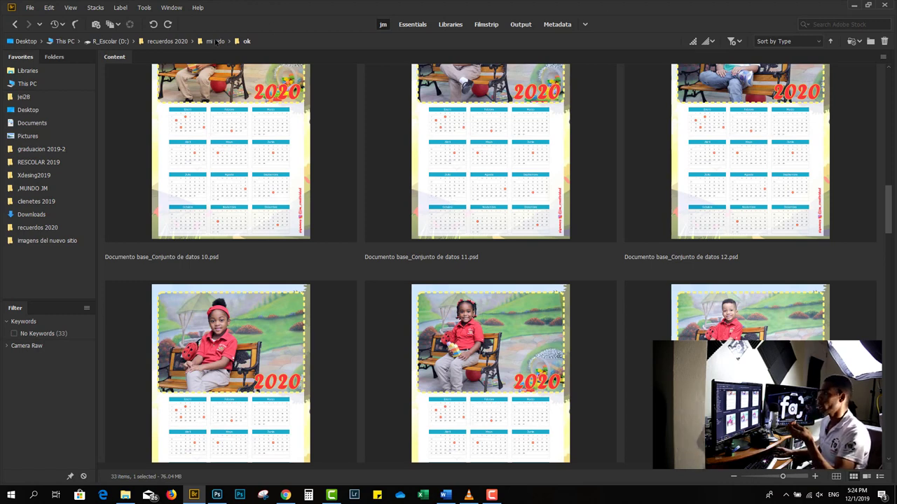
click(216, 41)
scroll(354, 279, down, 5)
scroll(406, 307, down, 5)
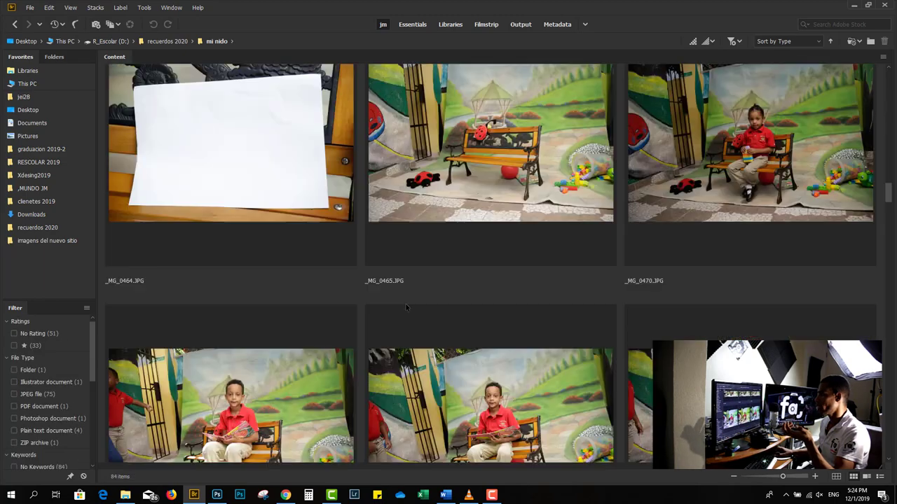
scroll(405, 307, down, 5)
scroll(482, 321, down, 5)
scroll(482, 320, down, 5)
scroll(595, 345, down, 5)
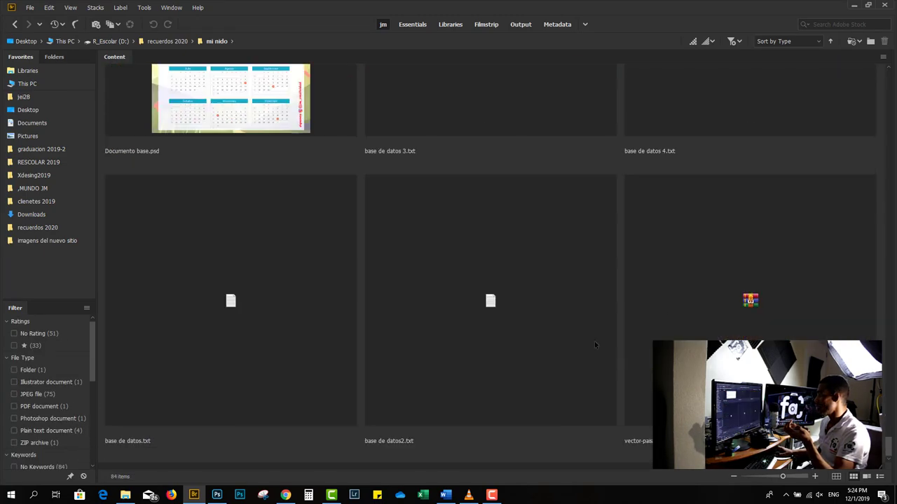
scroll(595, 345, up, 5)
click(239, 406)
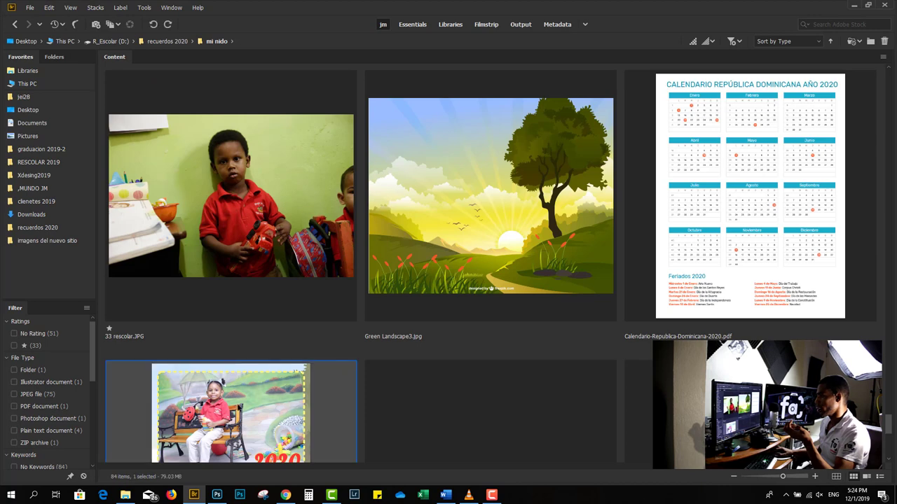
double_click(237, 404)
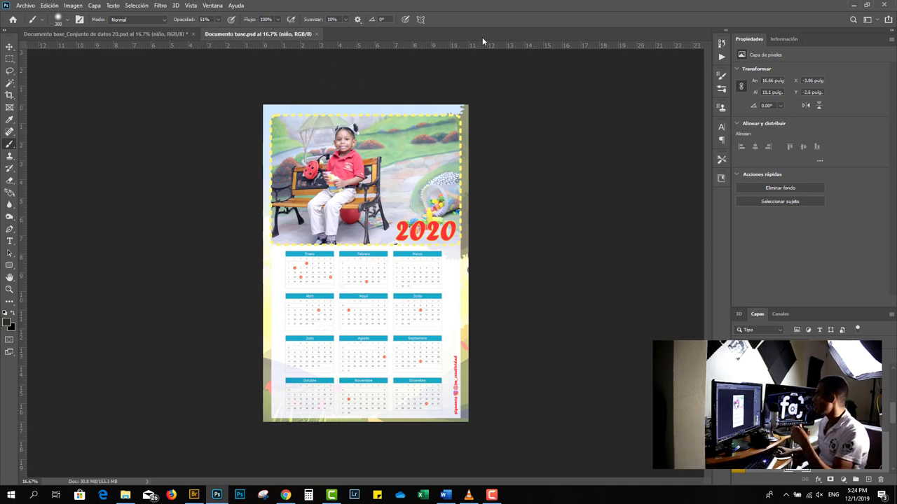
Collapse Propiedades and the fotos and calendarios layer groups, leaving fondos expanded to show its fondo layer
double_click(746, 39)
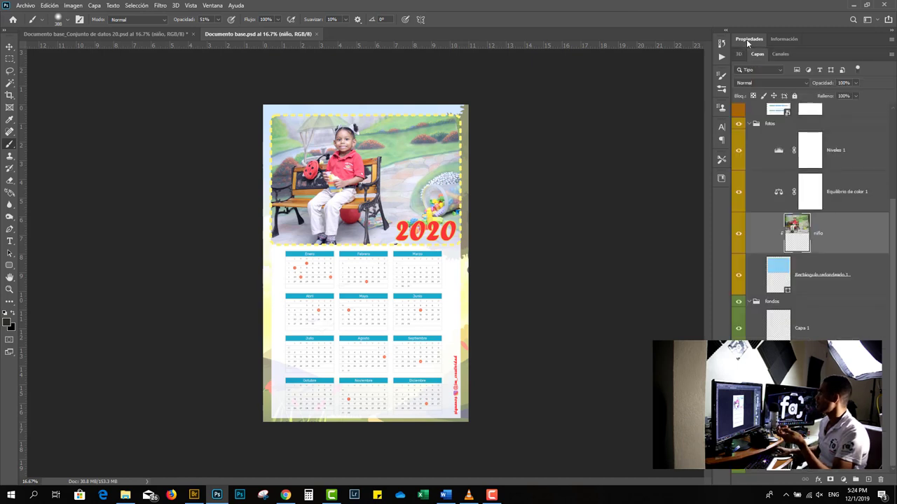
click(748, 124)
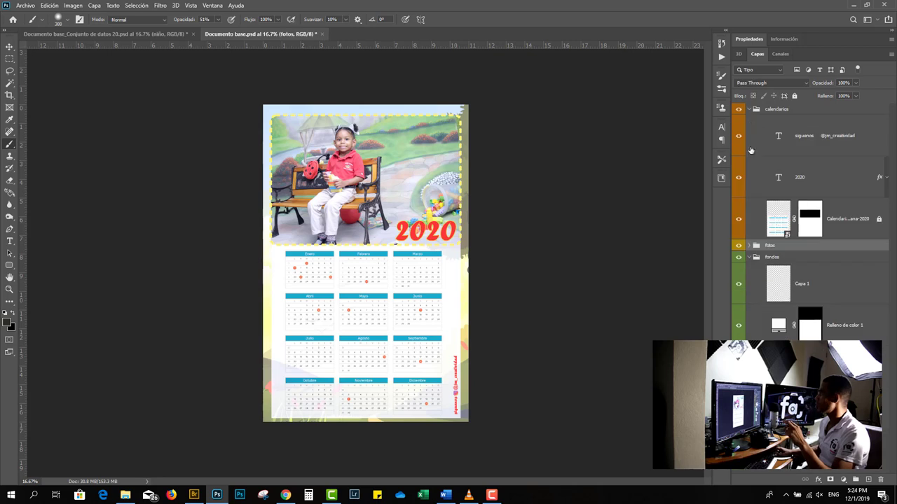
click(746, 110)
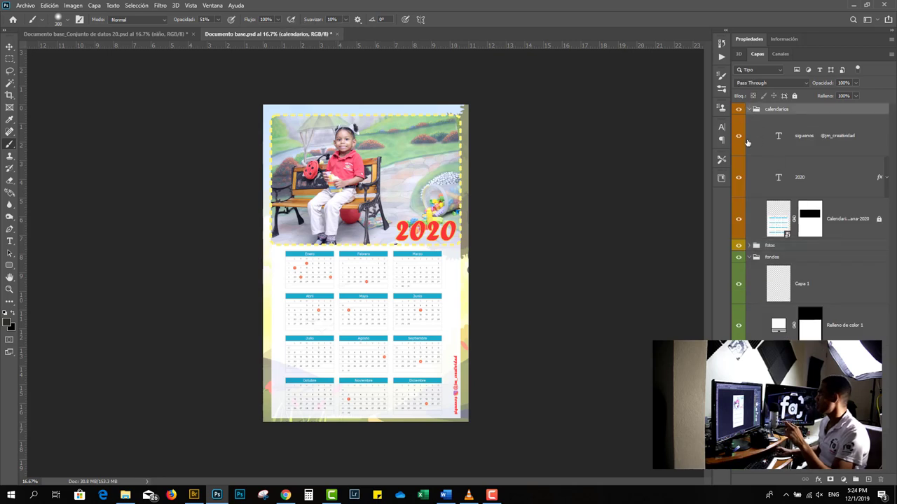
click(748, 110)
click(748, 133)
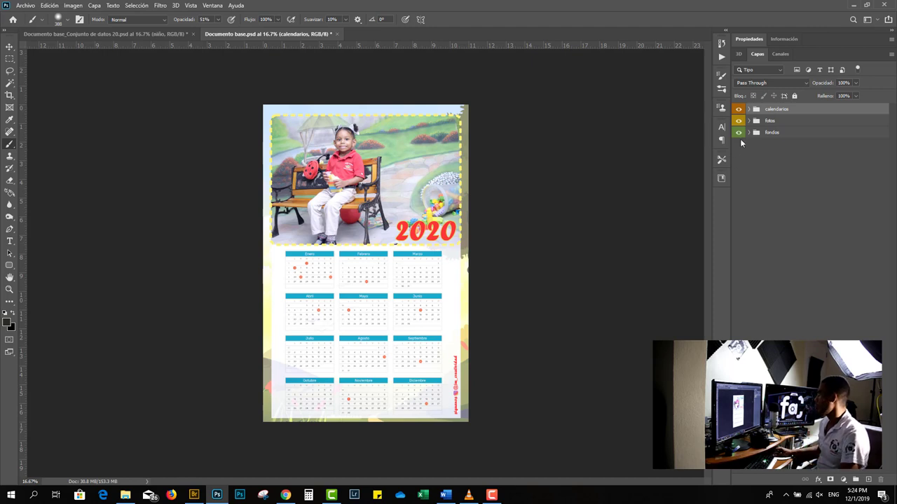
click(747, 133)
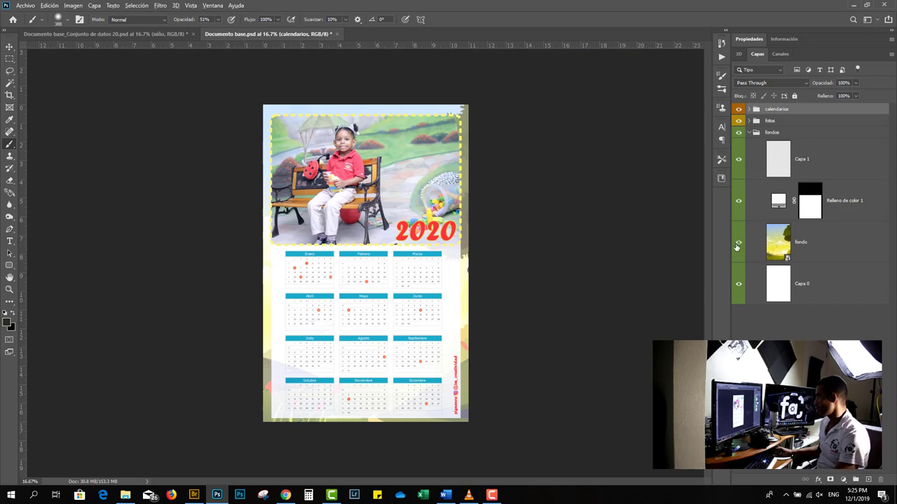
alt+click(737, 245)
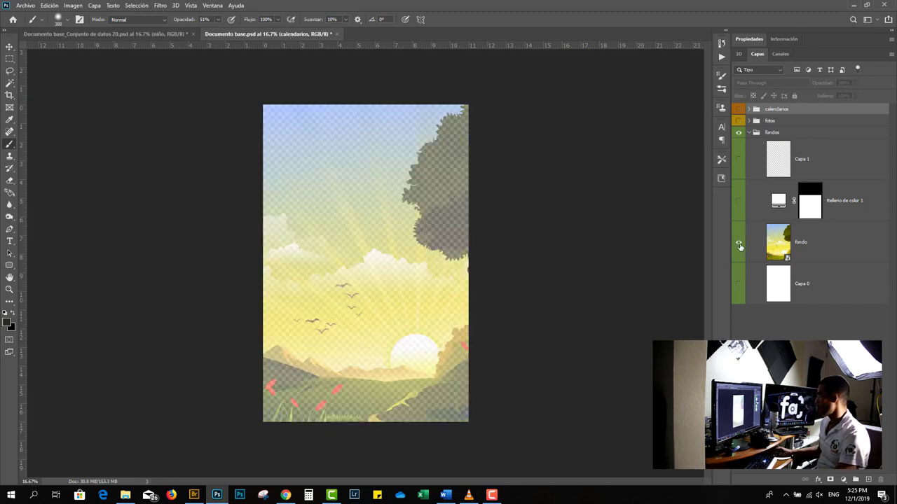
alt+click(738, 245)
click(813, 246)
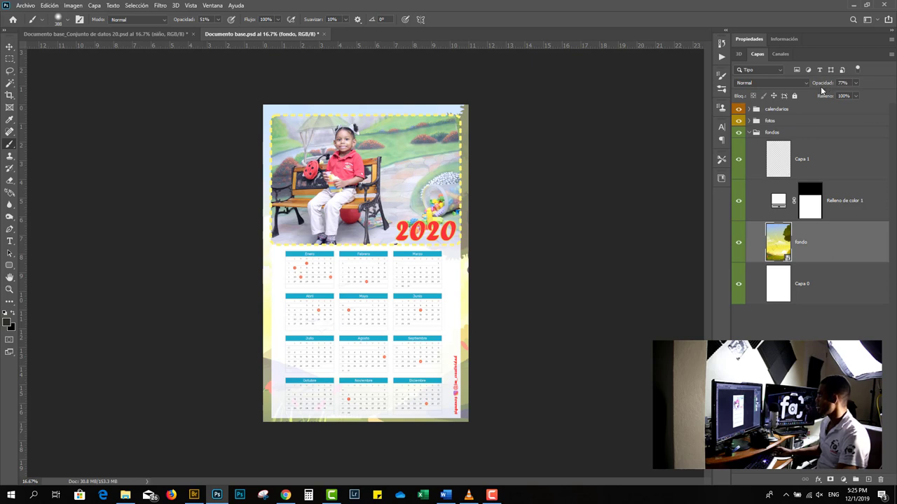
drag(821, 87, 891, 98)
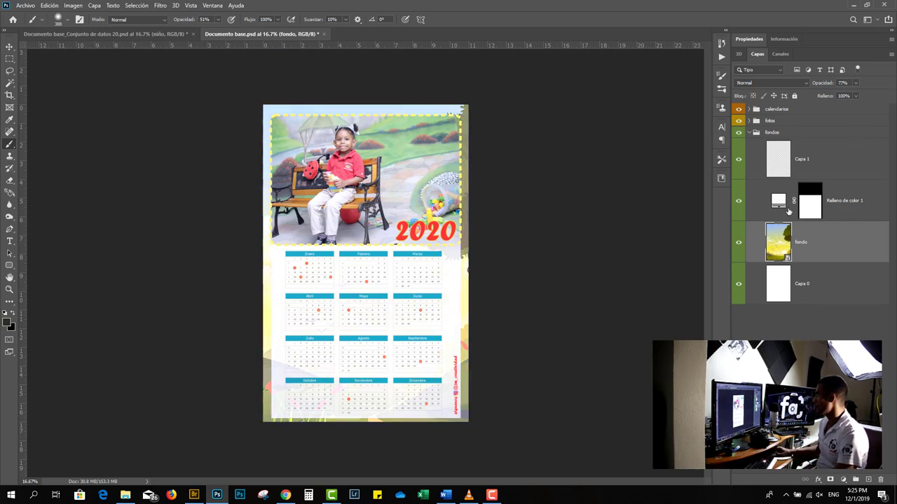
click(788, 209)
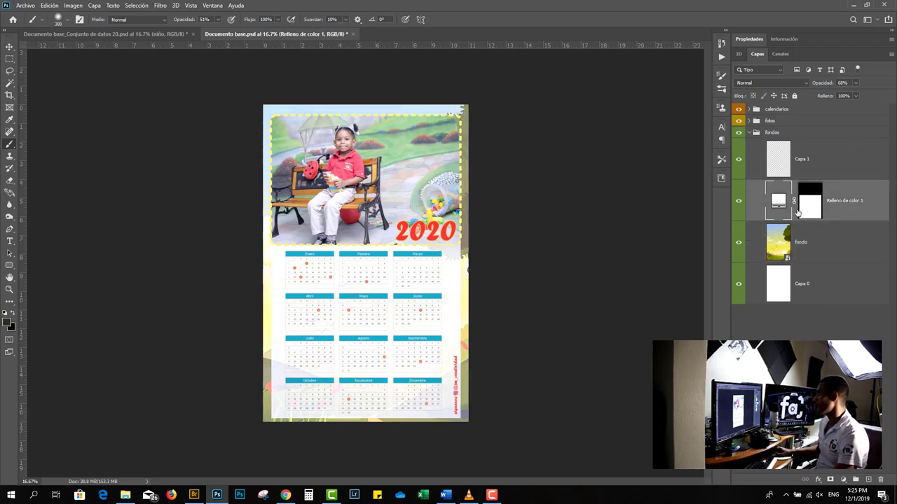
click(738, 201)
click(739, 202)
click(739, 202)
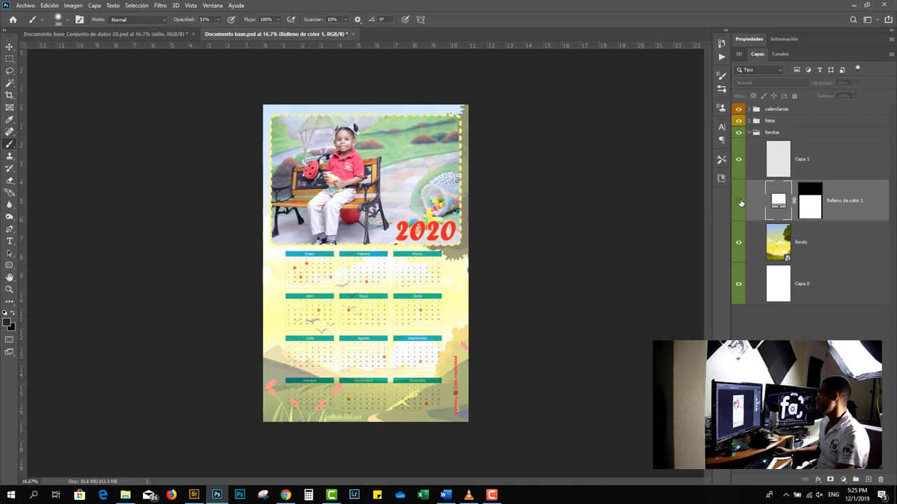
click(739, 202)
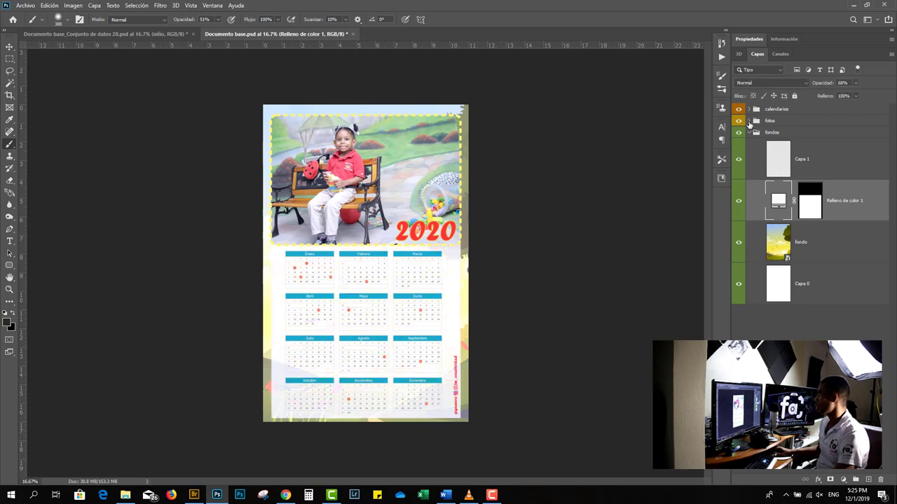
In the fotos group, release the niño photo from its Rectángulo redondeado 1 clipping mask
click(748, 122)
click(804, 227)
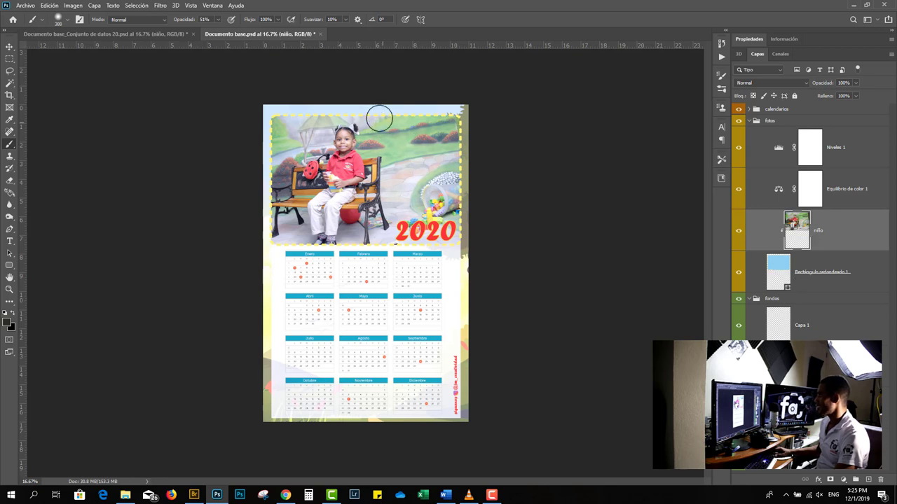
click(740, 232)
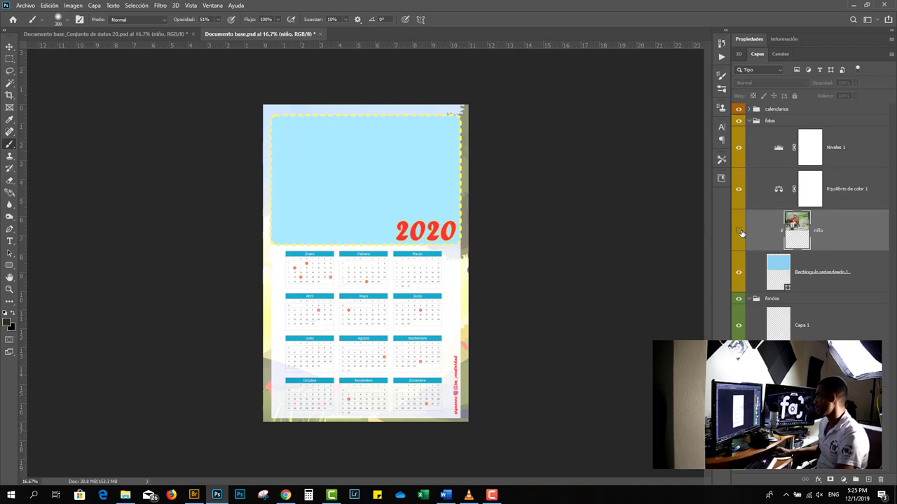
click(738, 231)
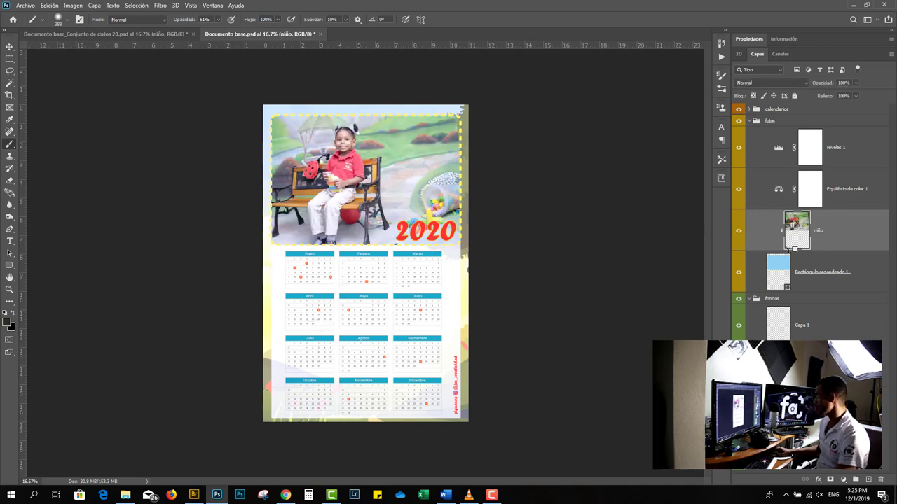
alt+click(787, 250)
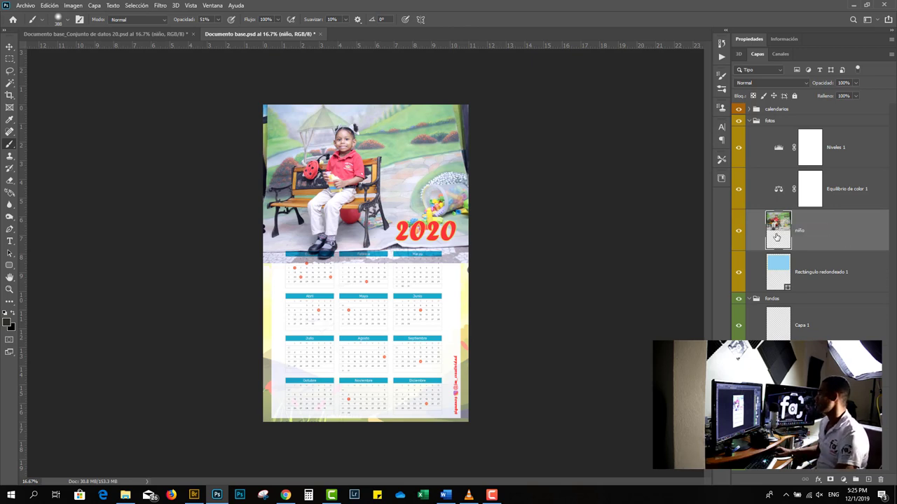
Clip the niño layer back into Rectángulo redondeado 1 so it sits inside the frame
click(93, 6)
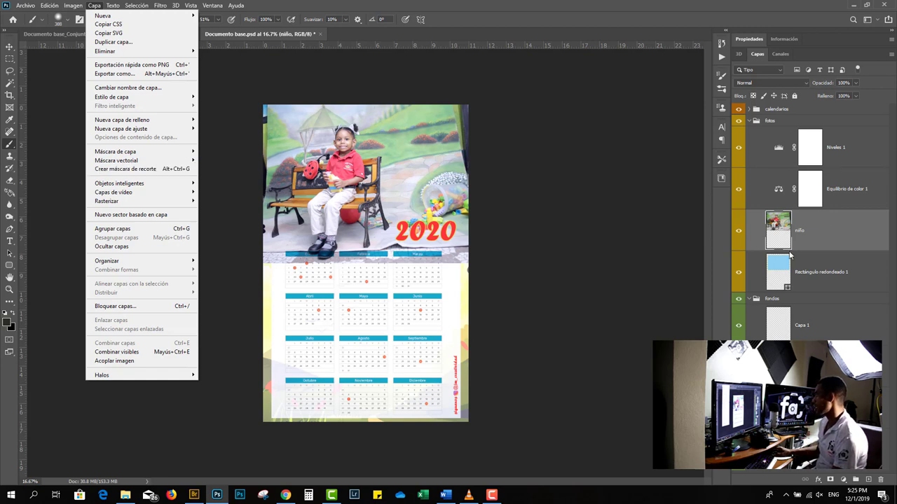
click(788, 257)
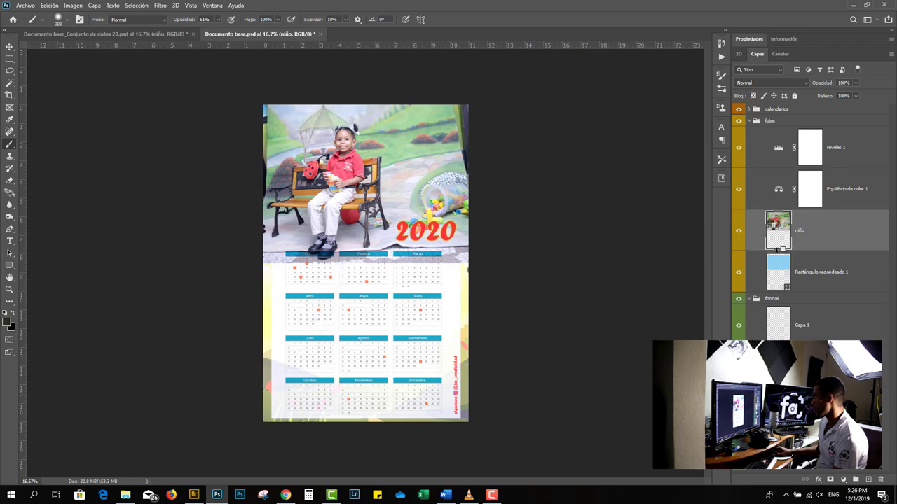
alt+click(779, 249)
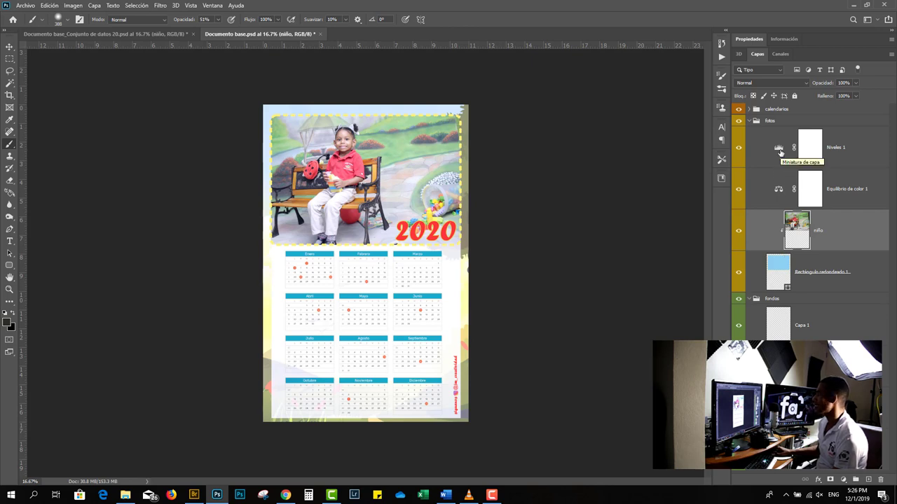
click(738, 150)
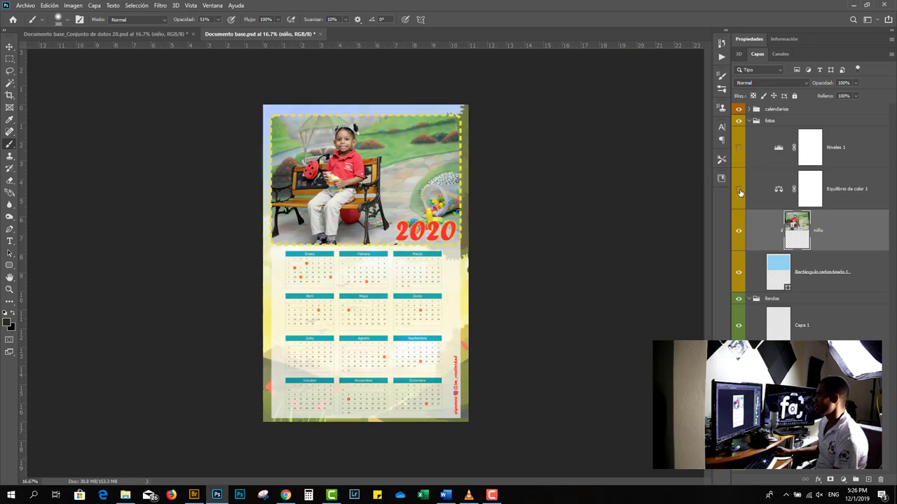
click(9, 287)
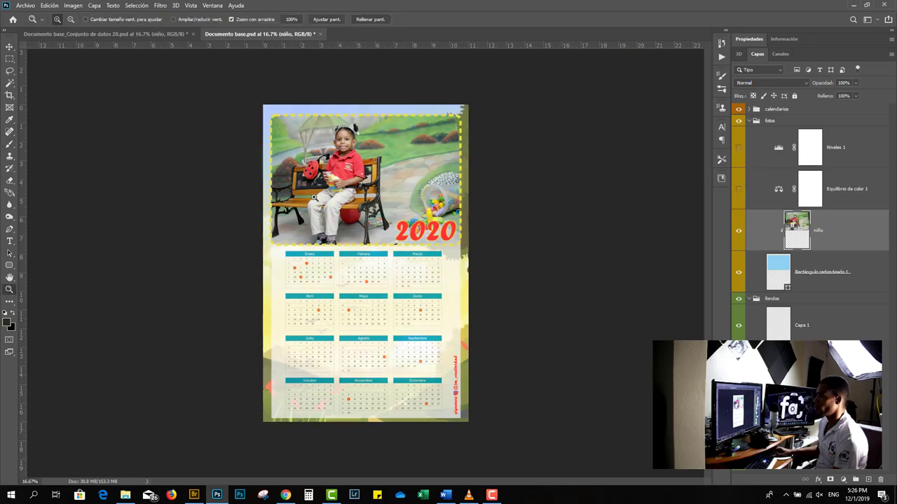
mouse_move(341, 149)
mouse_down()
mouse_move(379, 179)
mouse_move(384, 172)
mouse_up()
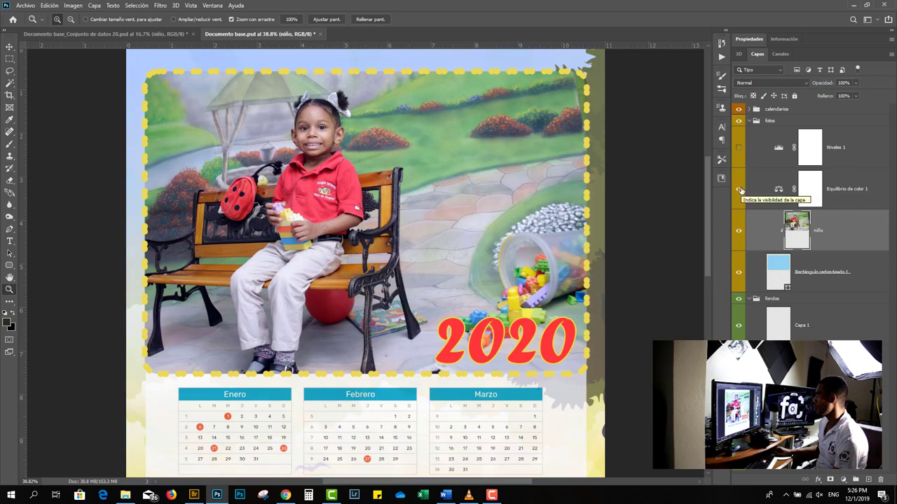
click(739, 149)
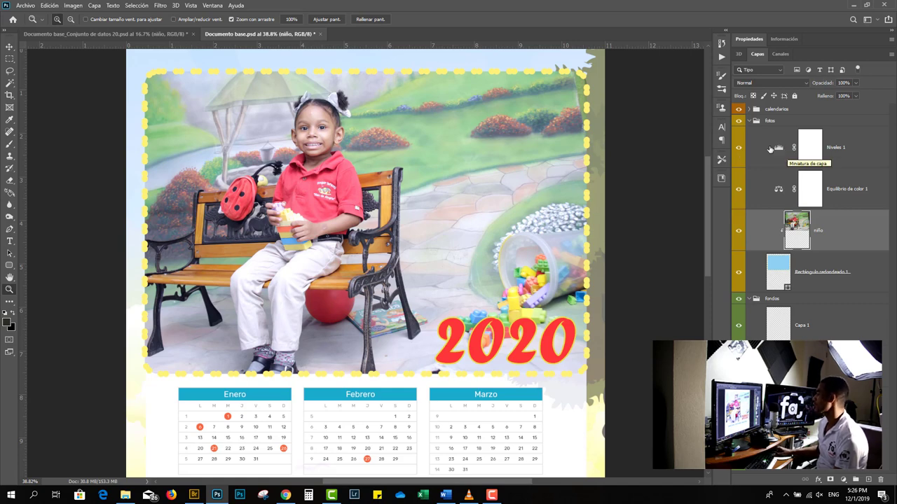
click(843, 482)
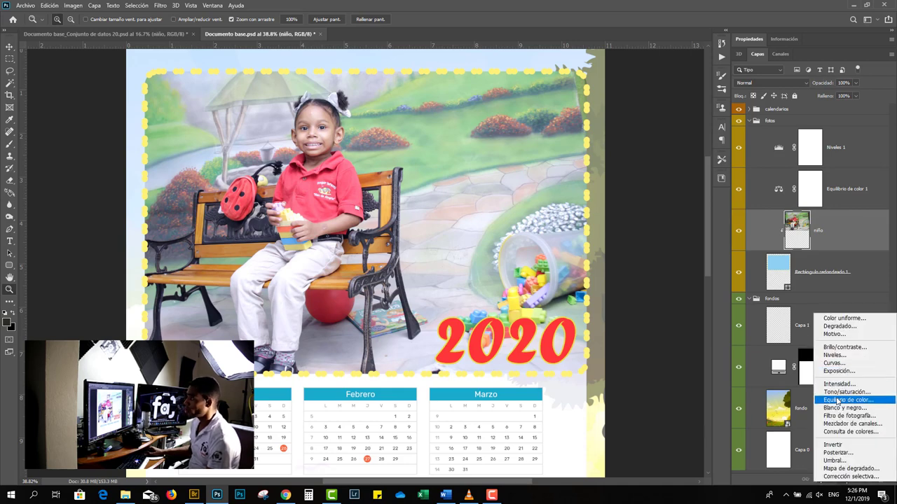
click(96, 7)
click(96, 7)
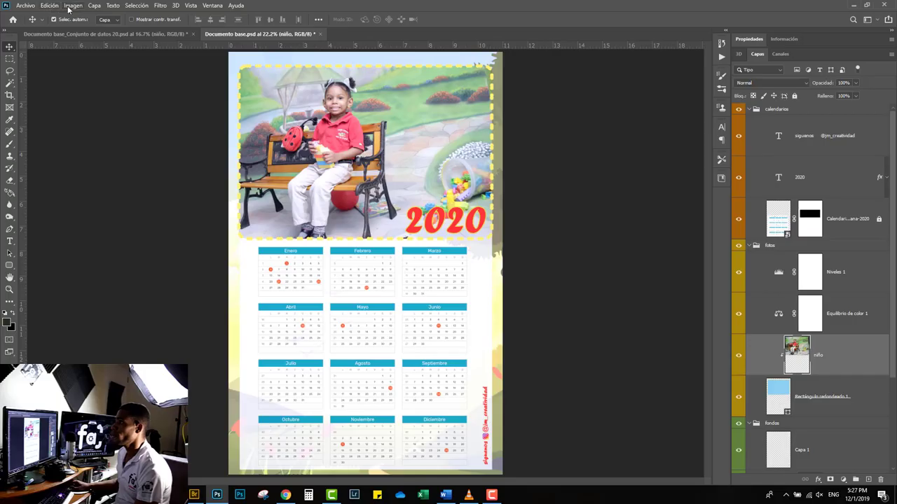
Define the niño layer as a Sustitución de píxel variable named niño, then go to Conjuntos de datos
click(73, 6)
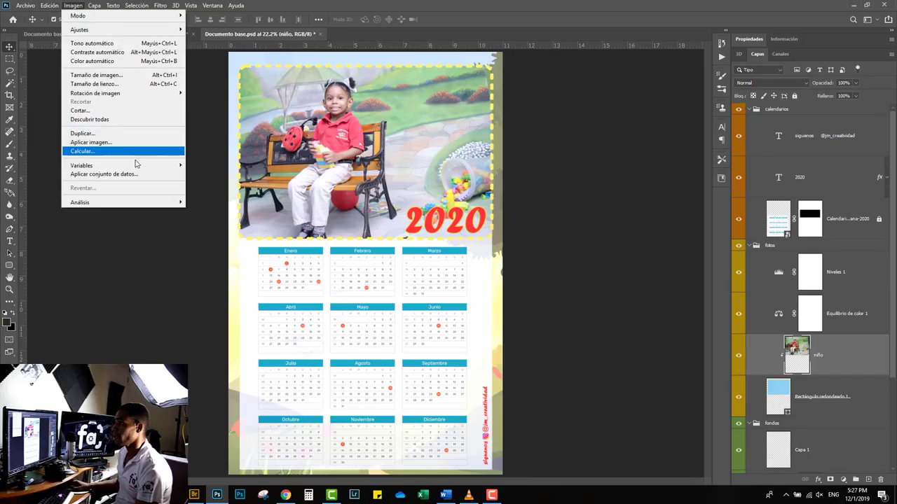
mouse_move(81, 165)
click(199, 165)
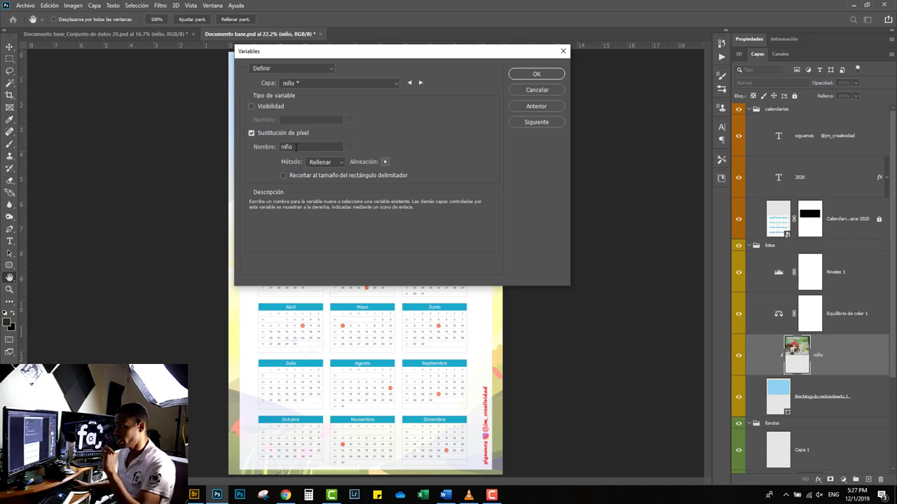
text(ni)
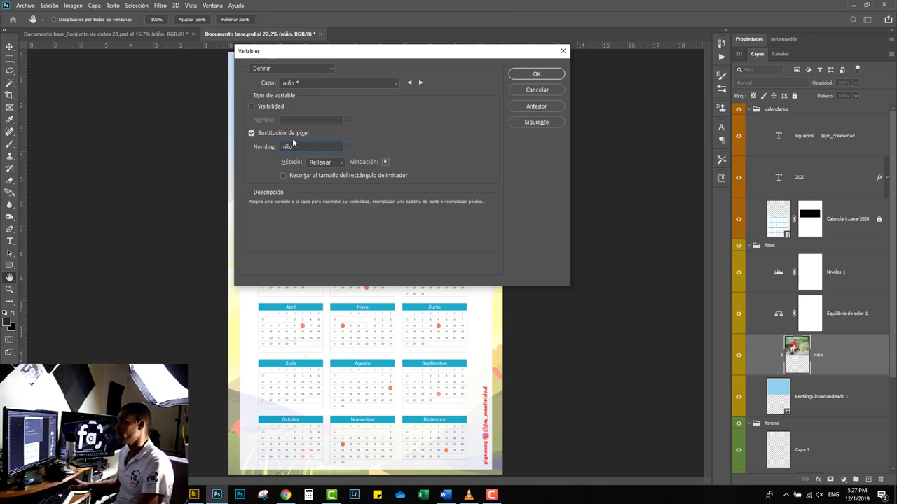
click(535, 123)
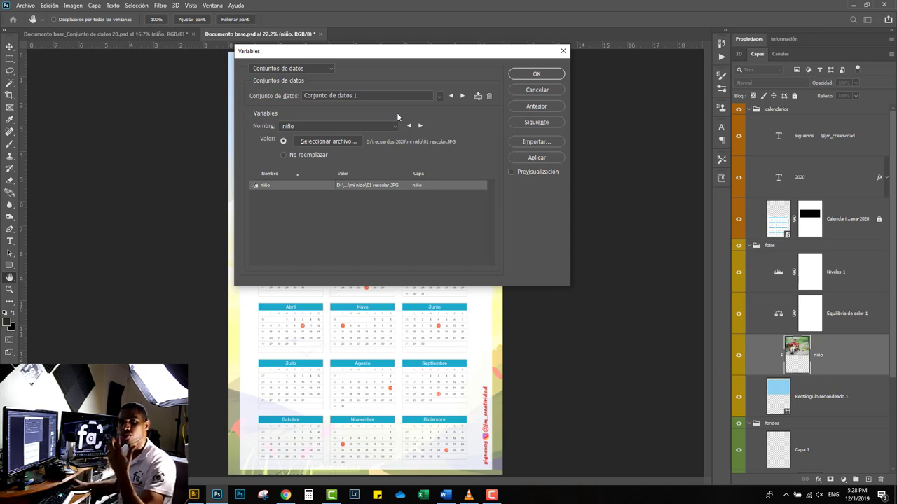
Import base de datos 4.txt as the data sets and apply them to the calendar template
click(525, 142)
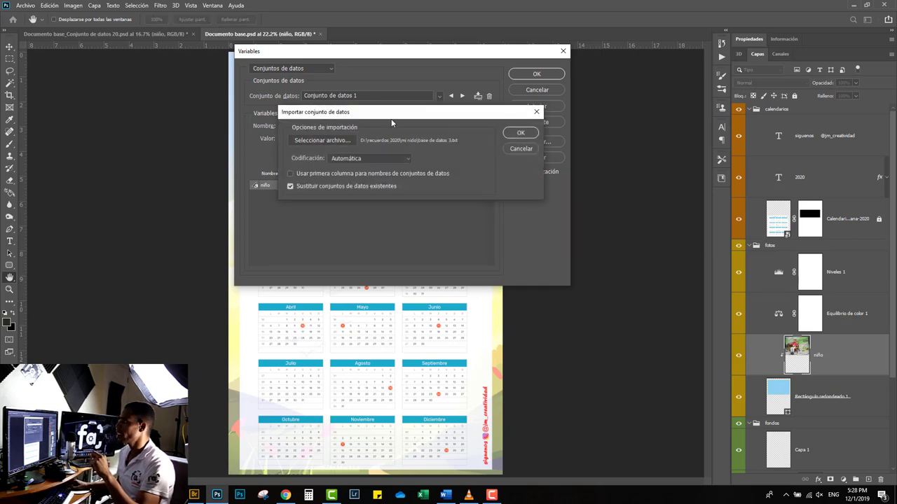
click(301, 142)
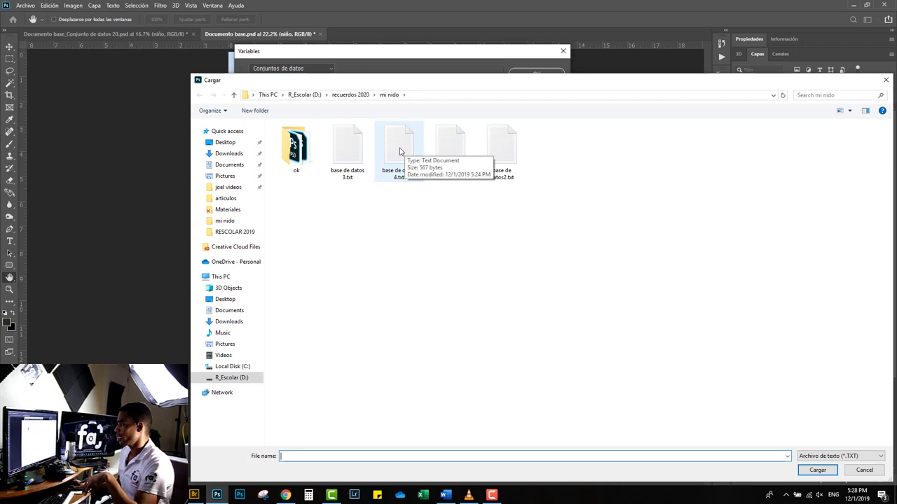
click(393, 149)
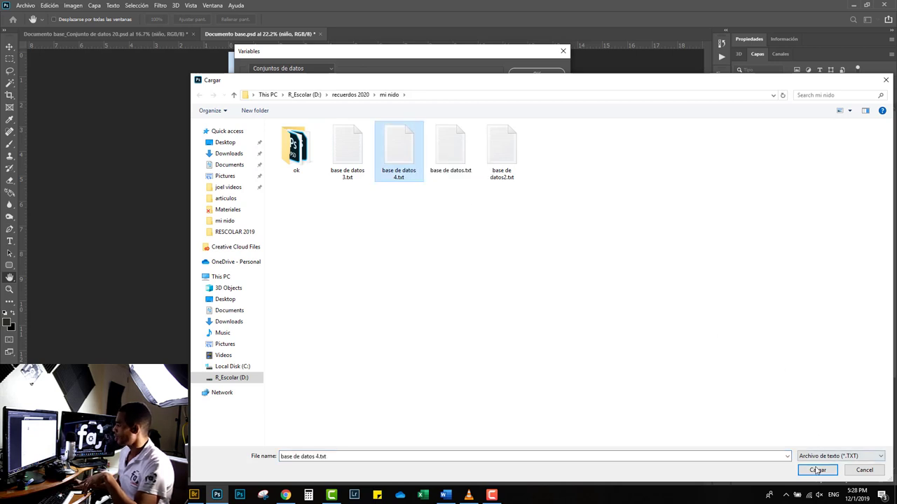
click(817, 470)
click(520, 132)
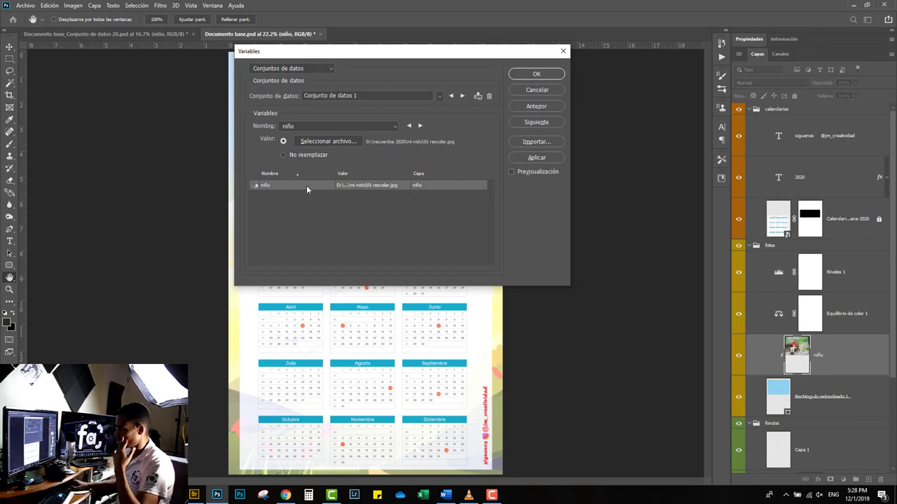
click(537, 75)
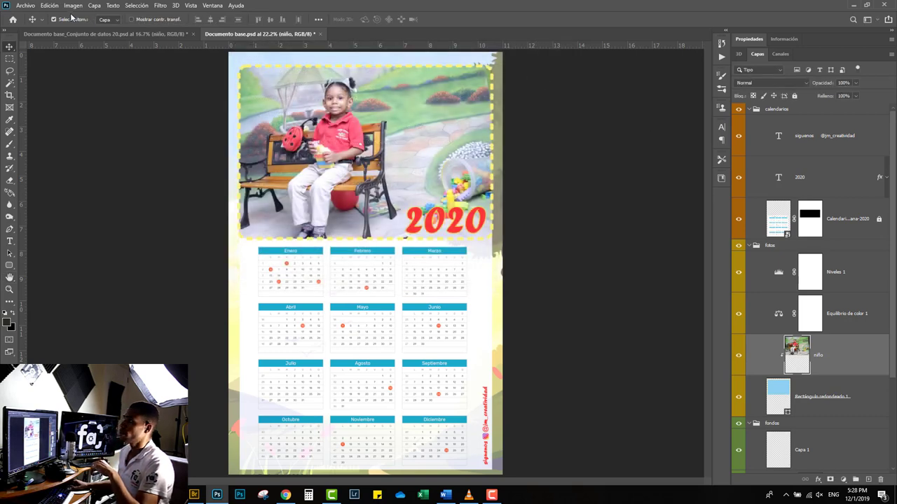
Check the Pictures folder in File Explorer, close it, and reopen Photoshop's Archivo menu
click(26, 6)
mouse_move(137, 5)
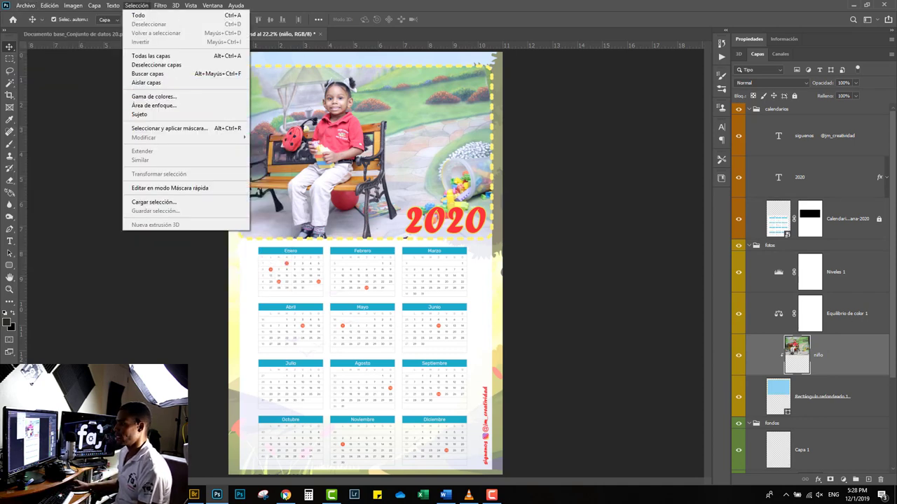
key(alt+Tab)
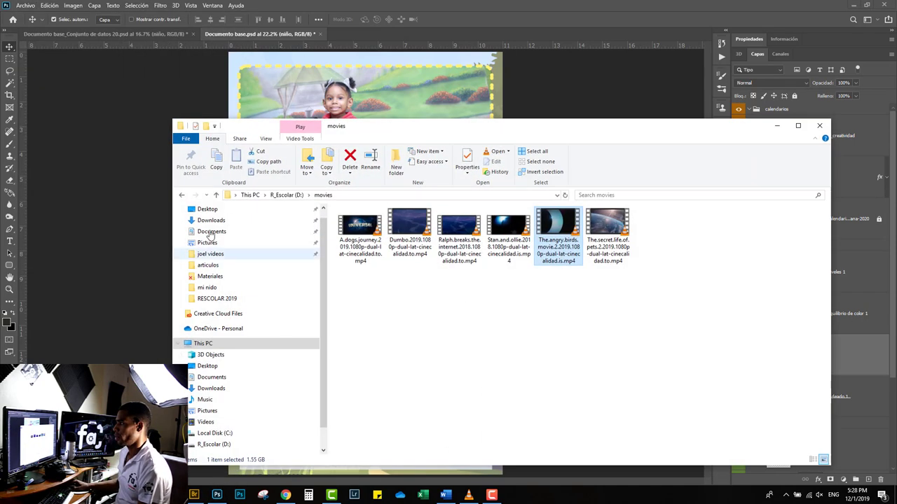
click(209, 209)
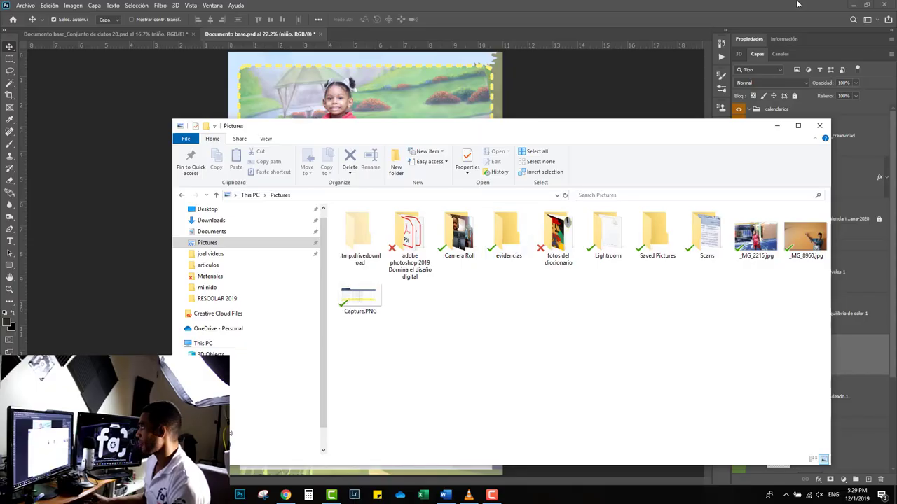
click(759, 26)
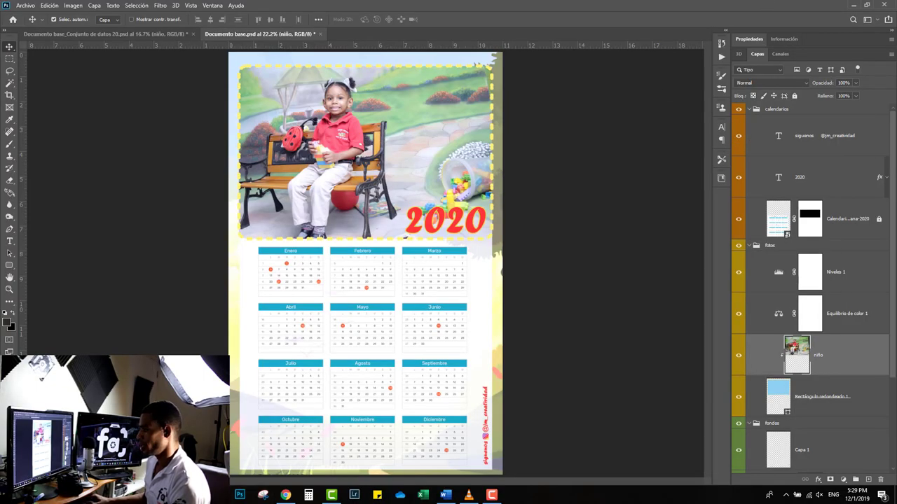
key(alt+Tab)
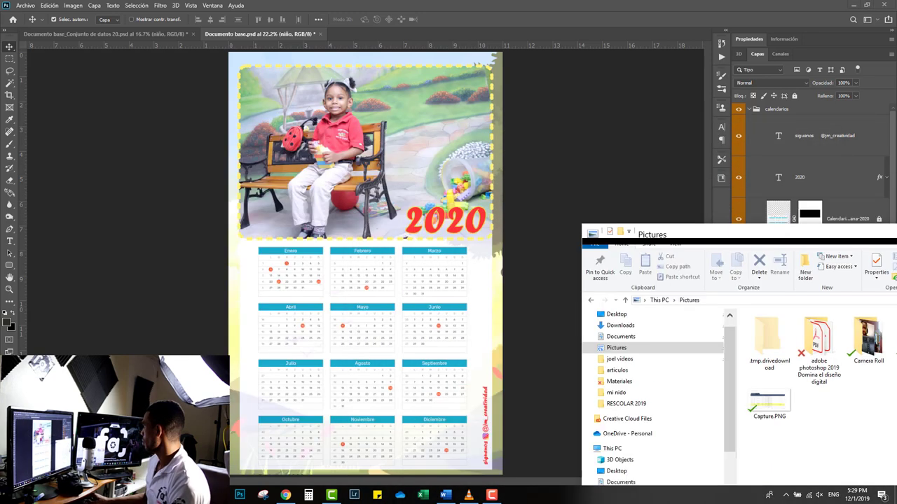
drag(527, 144, 766, 250)
click(501, 273)
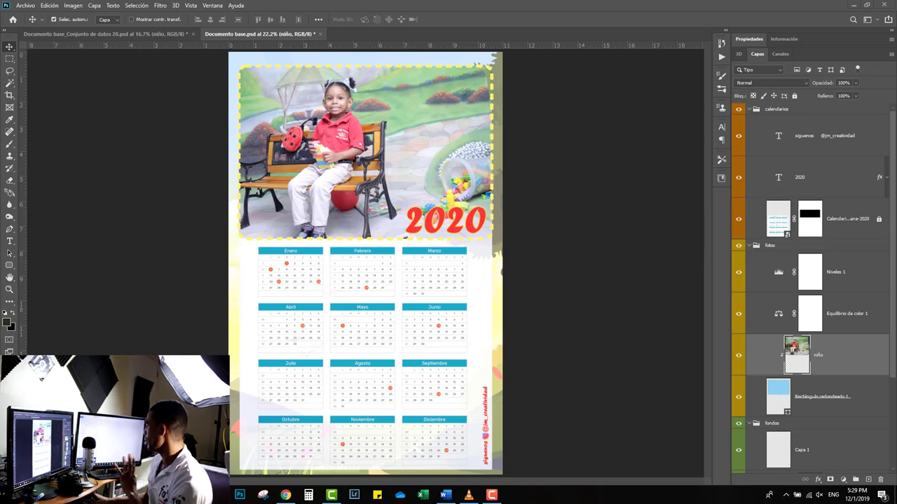
click(26, 7)
mouse_move(33, 141)
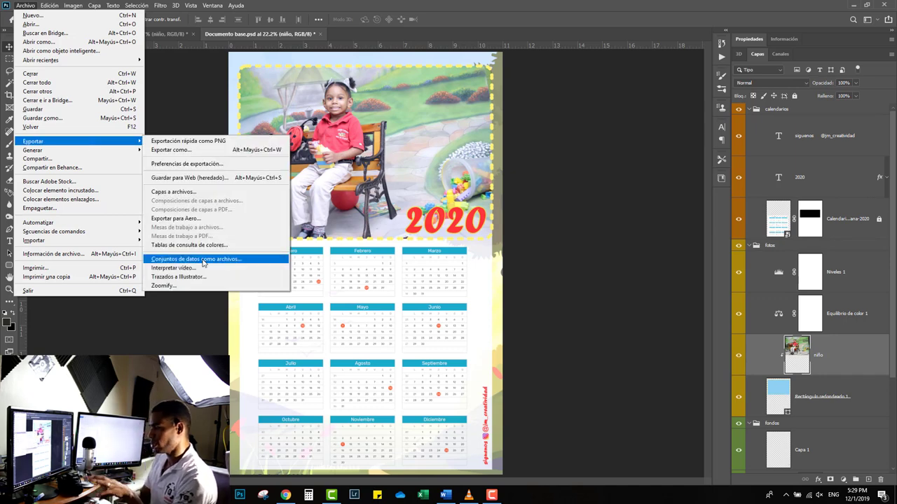
Export all data sets as individual PSD files into the Pictures\evidencias folder
click(203, 259)
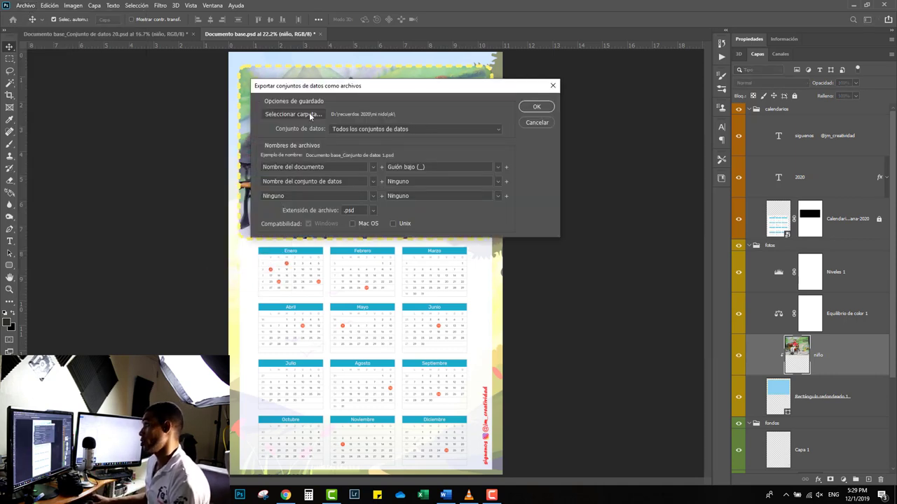
click(309, 114)
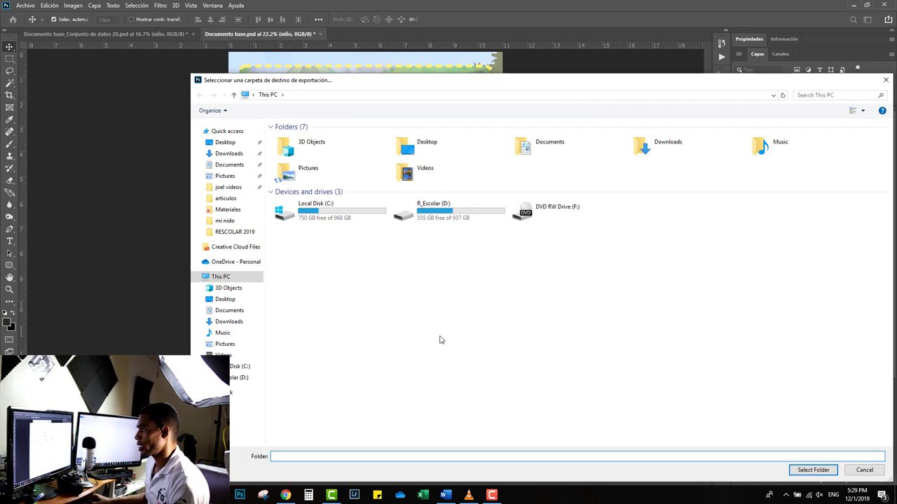
click(225, 176)
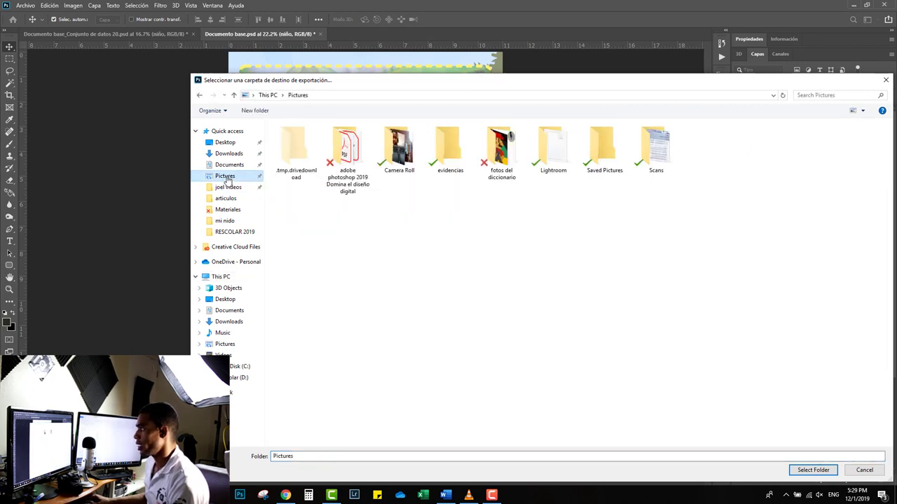
double_click(452, 156)
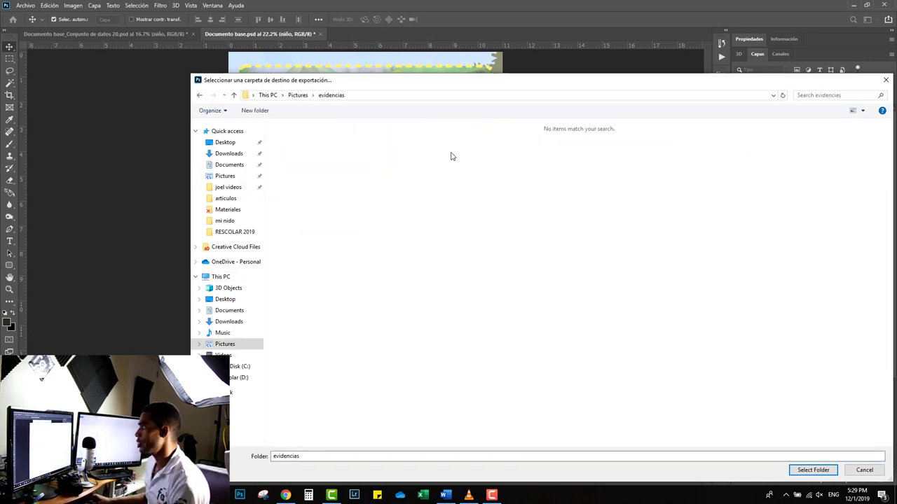
click(806, 470)
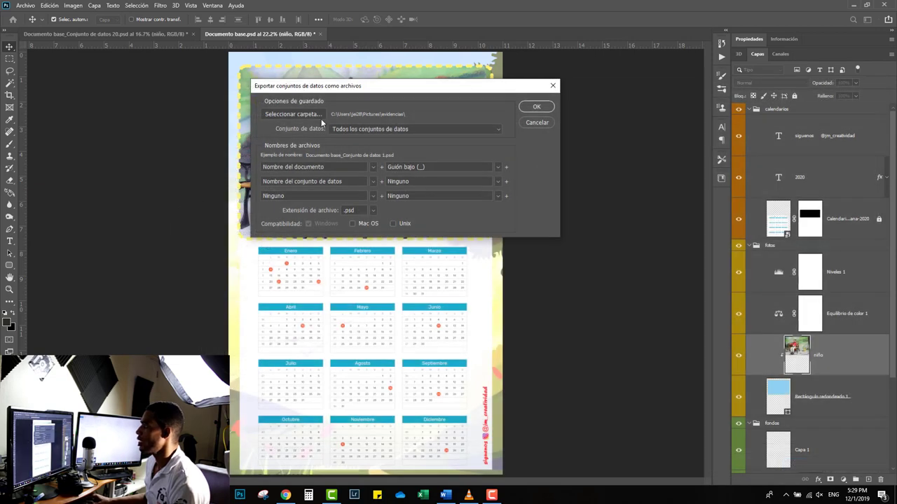
click(534, 106)
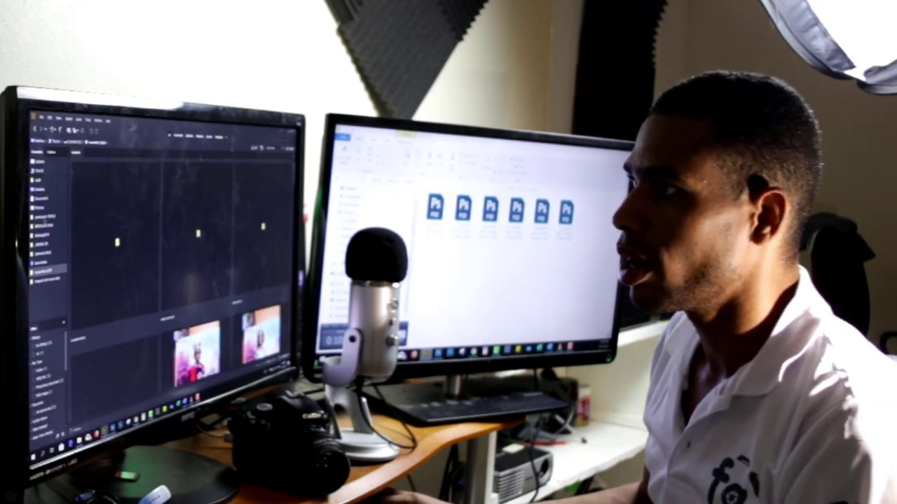
click(44, 207)
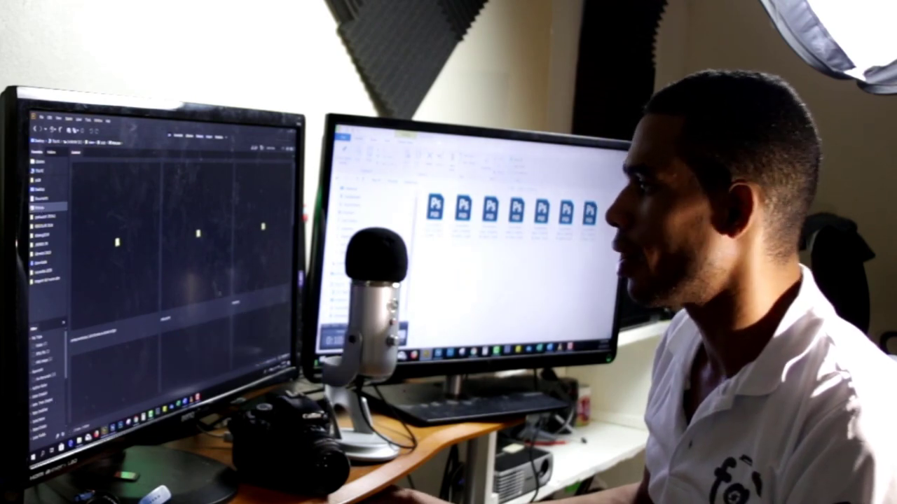